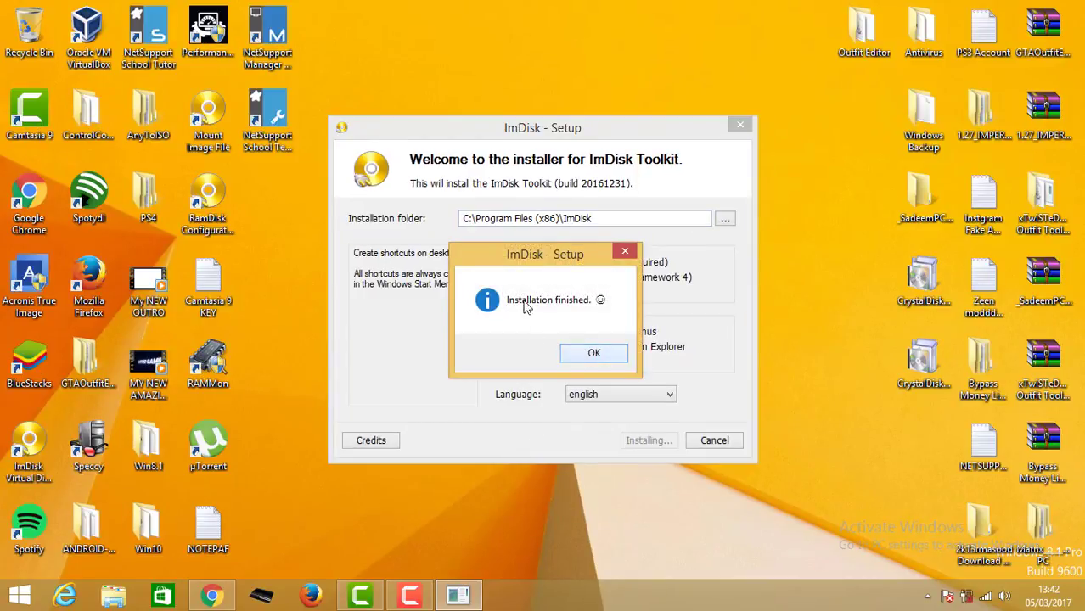
Finish the ImDisk Toolkit installation and place the ImDiskTk installer icon beside the Windows Backup folder on the desktop.
left_click(603, 357)
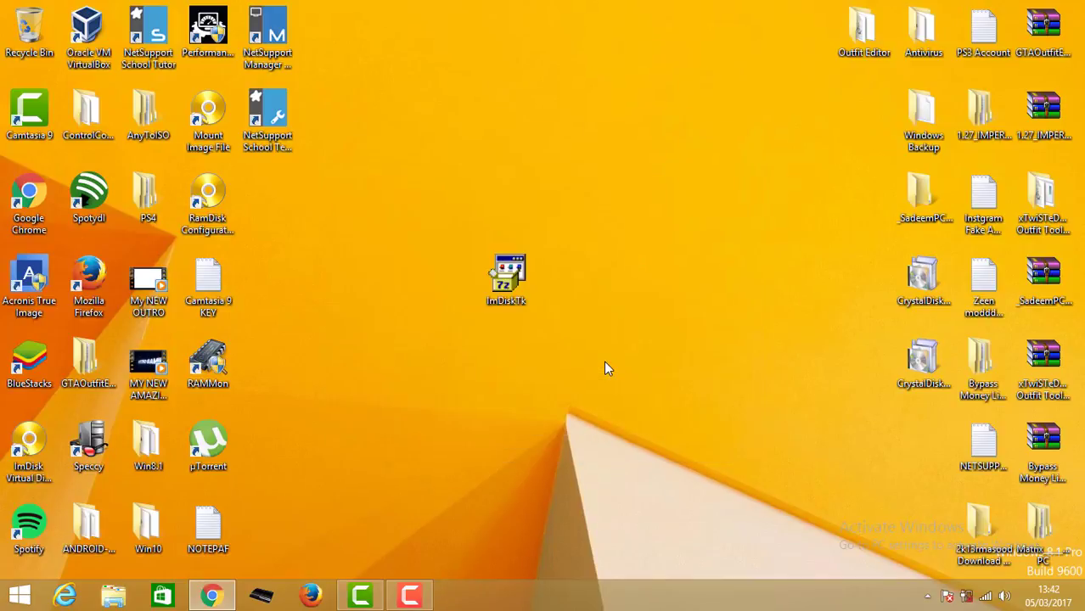
left_click(39, 436)
left_click_drag(504, 268, 802, 98)
Try to mount a 600 GB NTFS RAM disk as drive R: with the RamDisk Configuration tool, and close the tool.
double_click(211, 197)
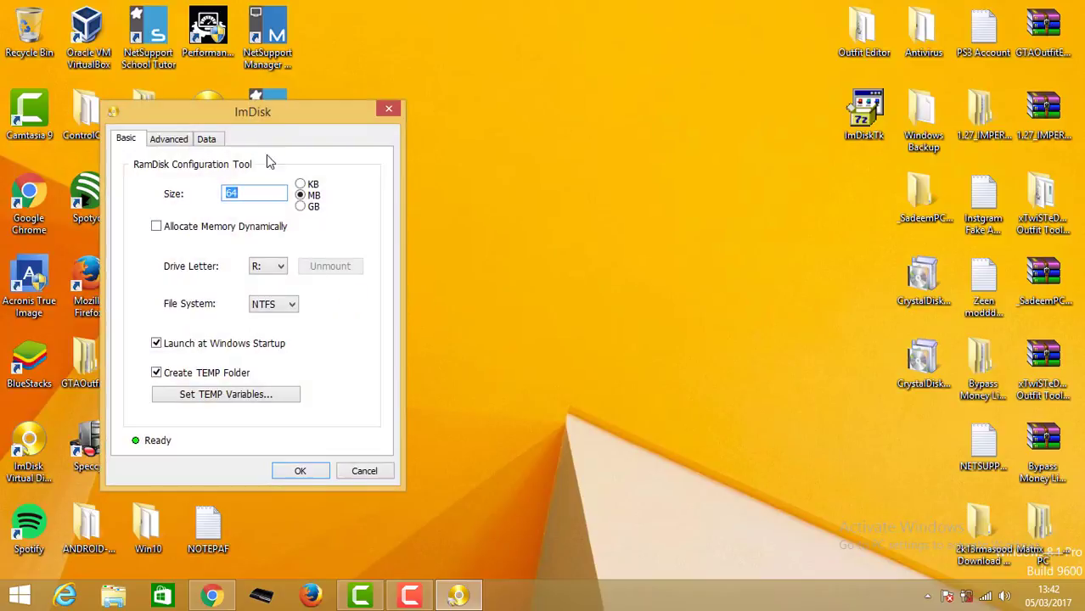
left_click_drag(263, 110, 534, 95)
left_click(573, 190)
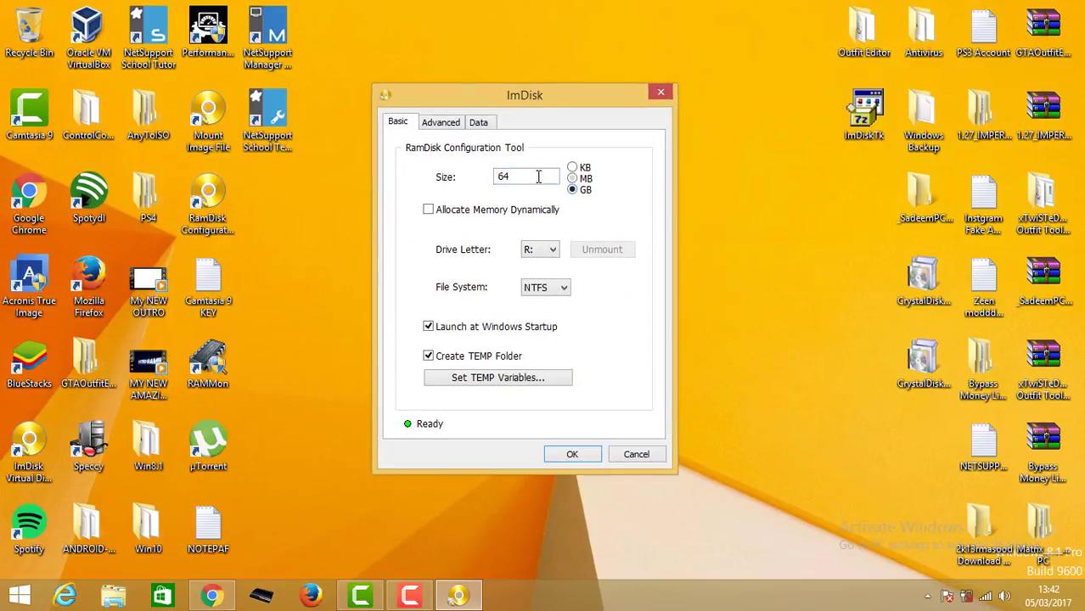
key("ctrl+a")
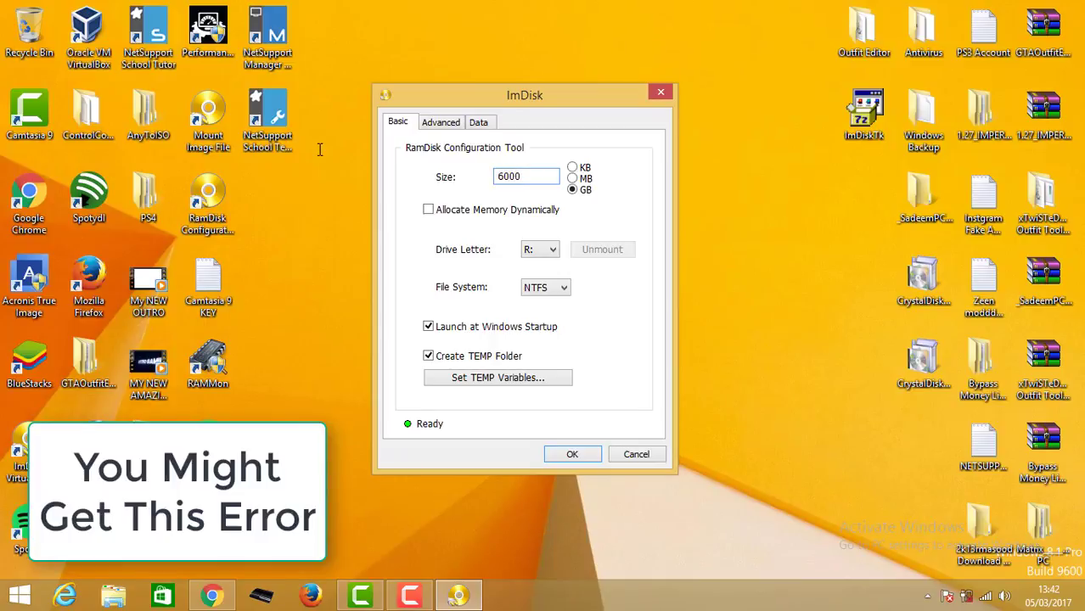
left_click(572, 455)
left_click(675, 322)
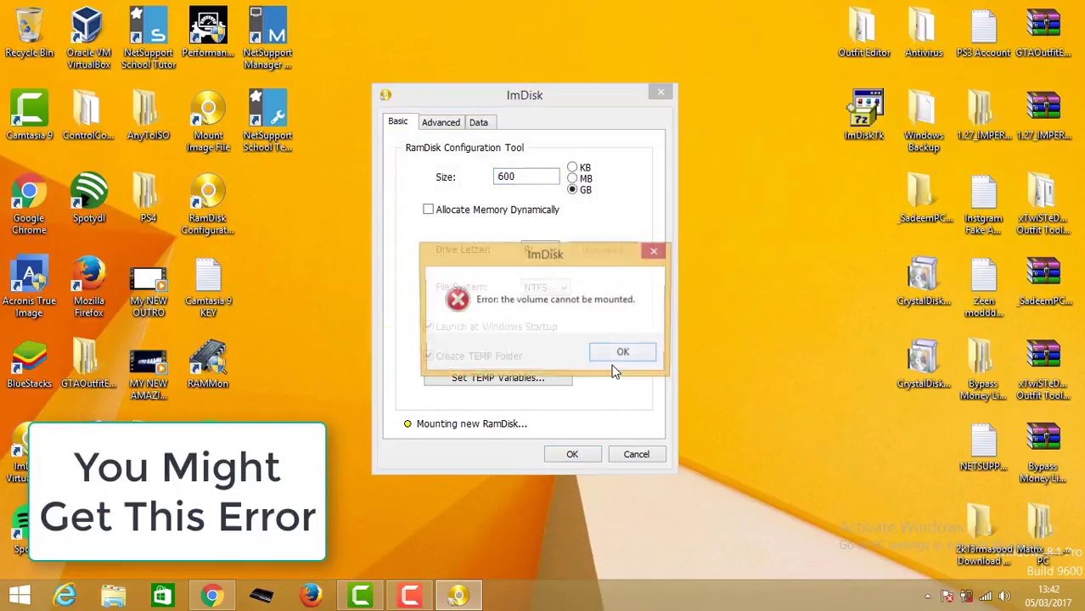
left_click(623, 357)
left_click(636, 454)
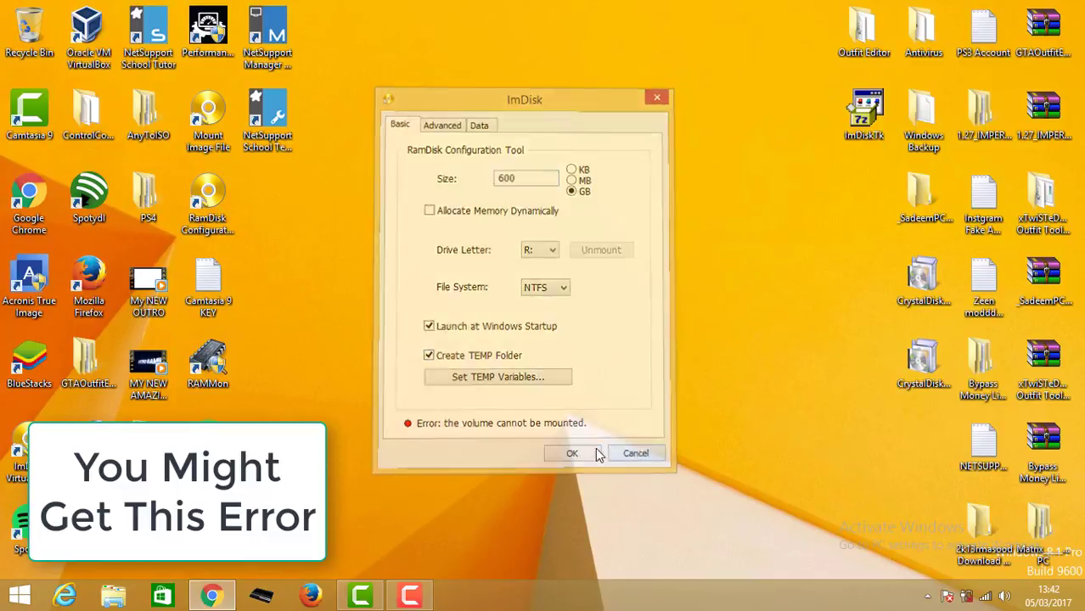
Look over the new virtual disk options in ImDisk Virtual Disk Driver and close the program without mounting anything.
double_click(10, 461)
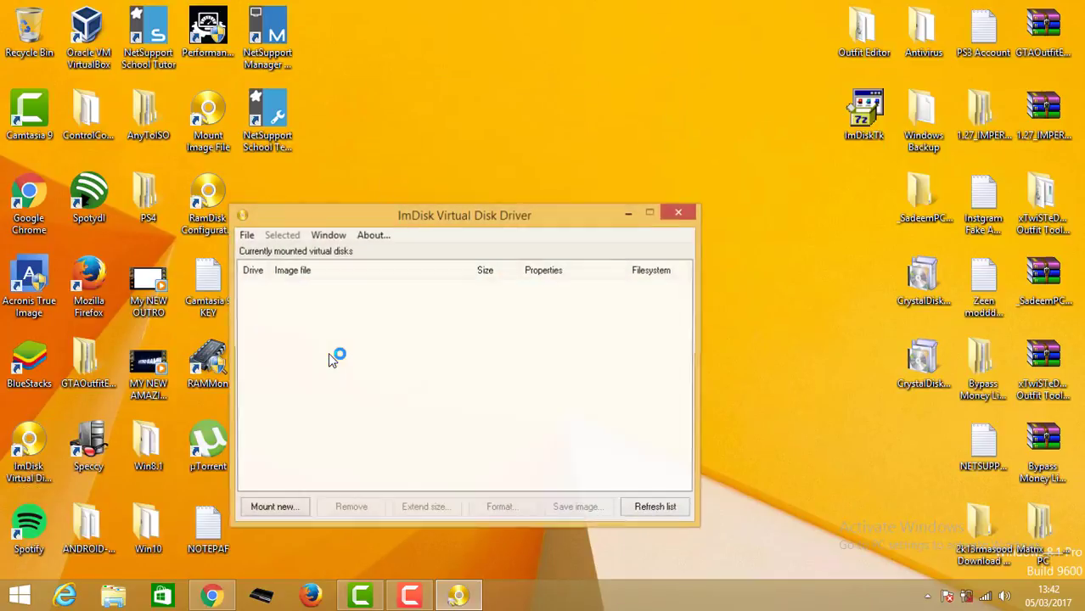
left_click(293, 501)
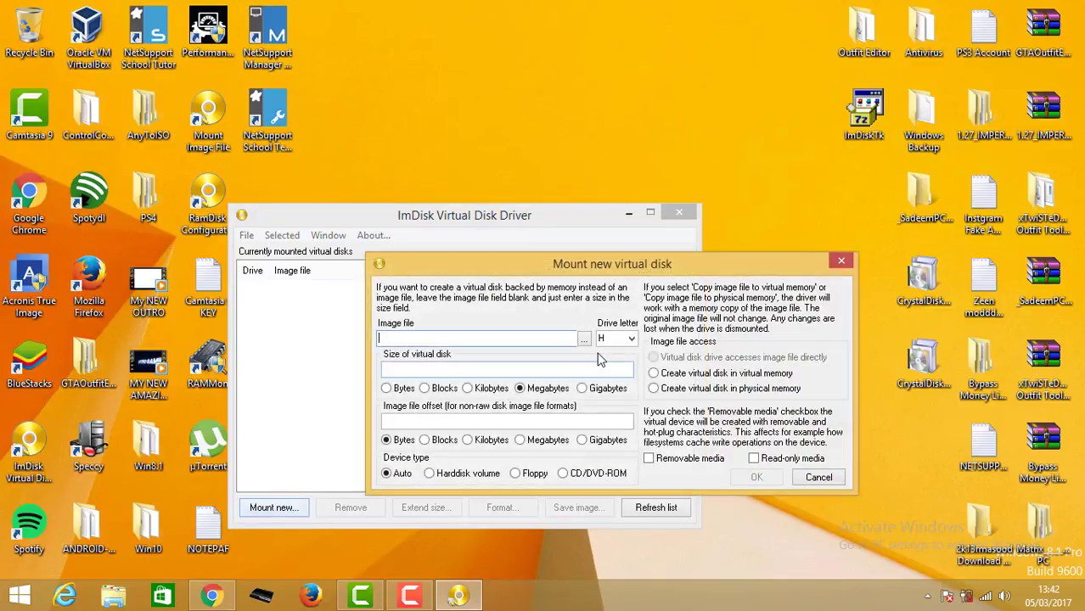
left_click(842, 262)
left_click(684, 219)
Examine the drive letter choices in the Mount Image File tool and close it without mounting a disk.
double_click(208, 119)
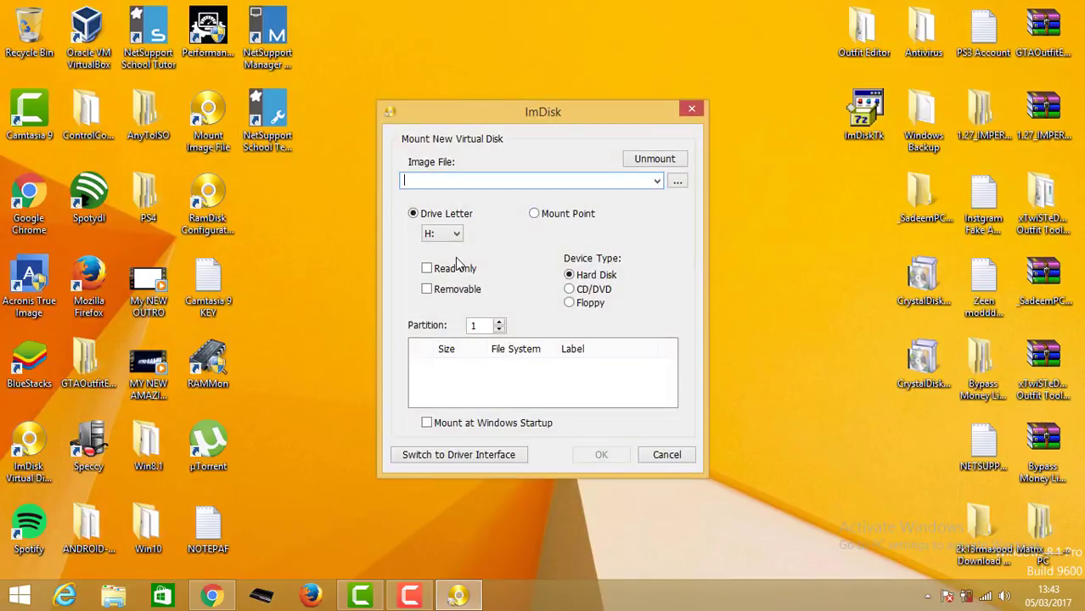
left_click(448, 234)
left_click(448, 233)
left_click(692, 113)
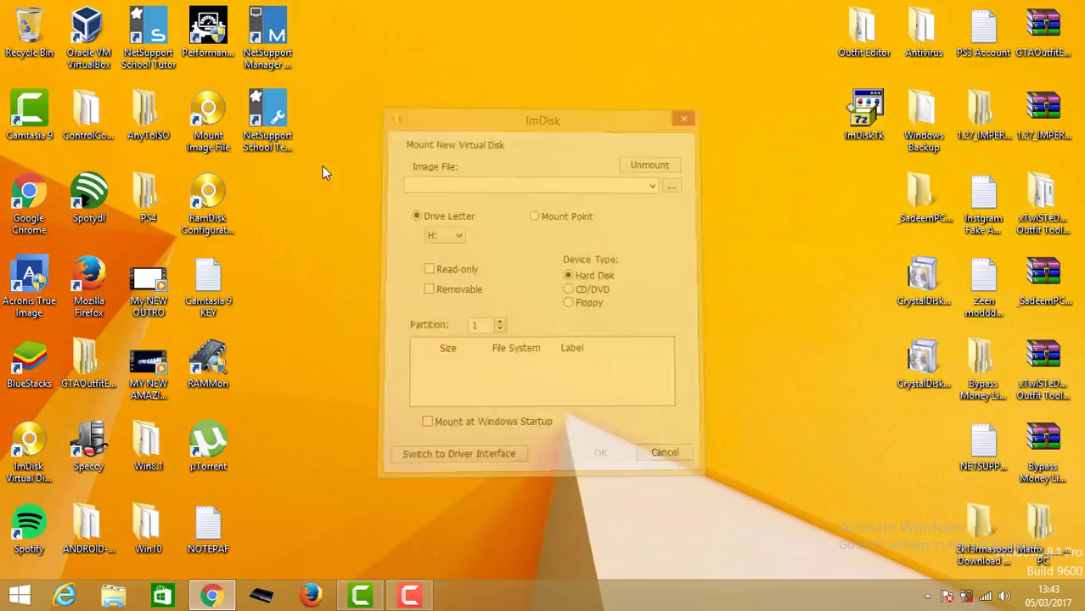
Reopen the RamDisk Configuration tool, turn off TEMP folder creation and set the RAM disk's size unit to GB.
double_click(208, 204)
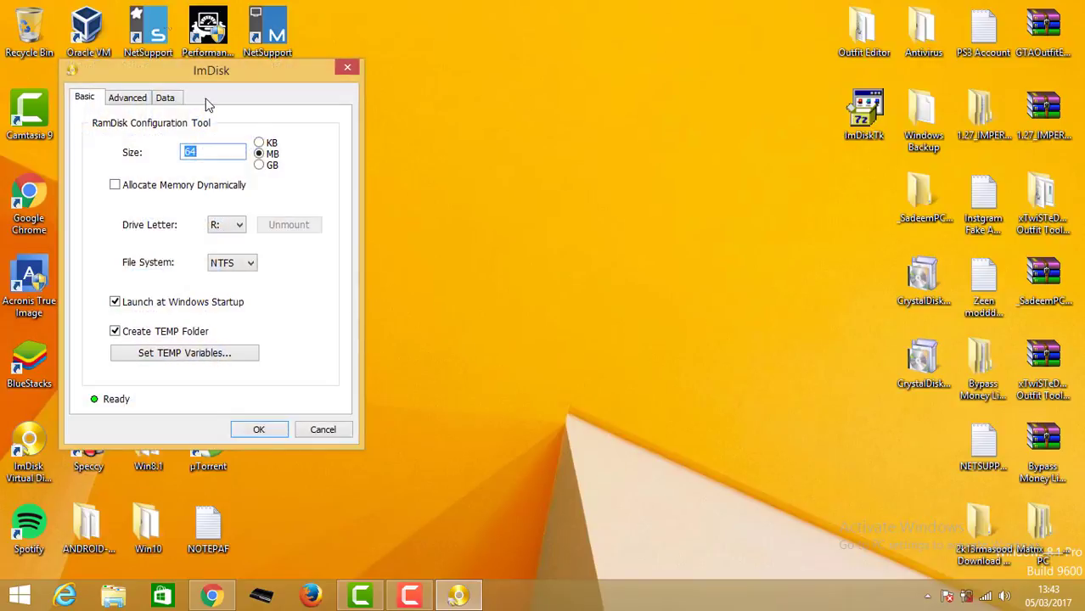
left_click_drag(267, 70, 547, 73)
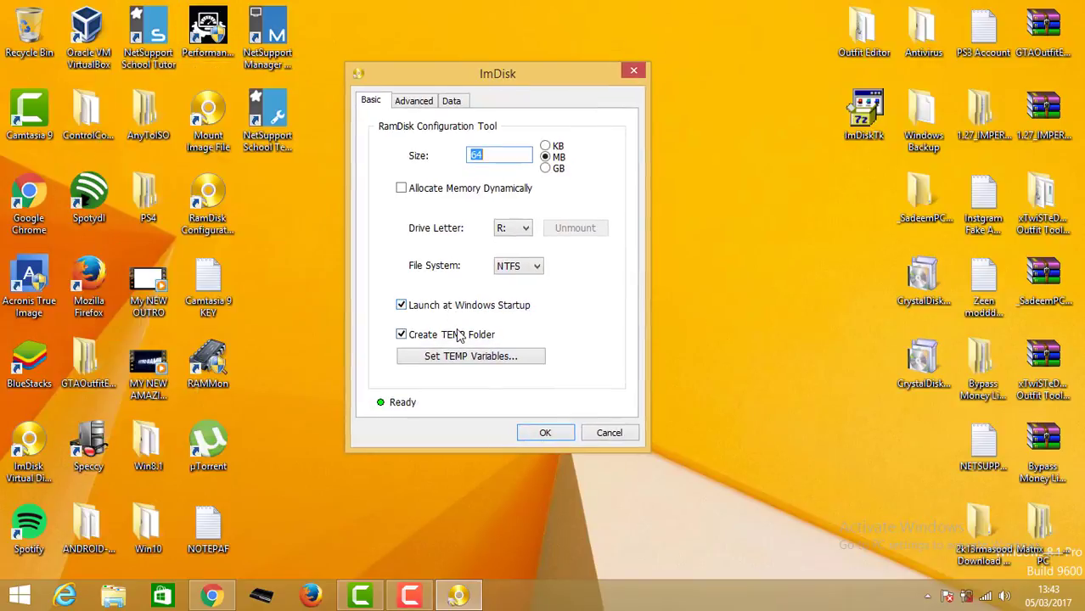
left_click(459, 335)
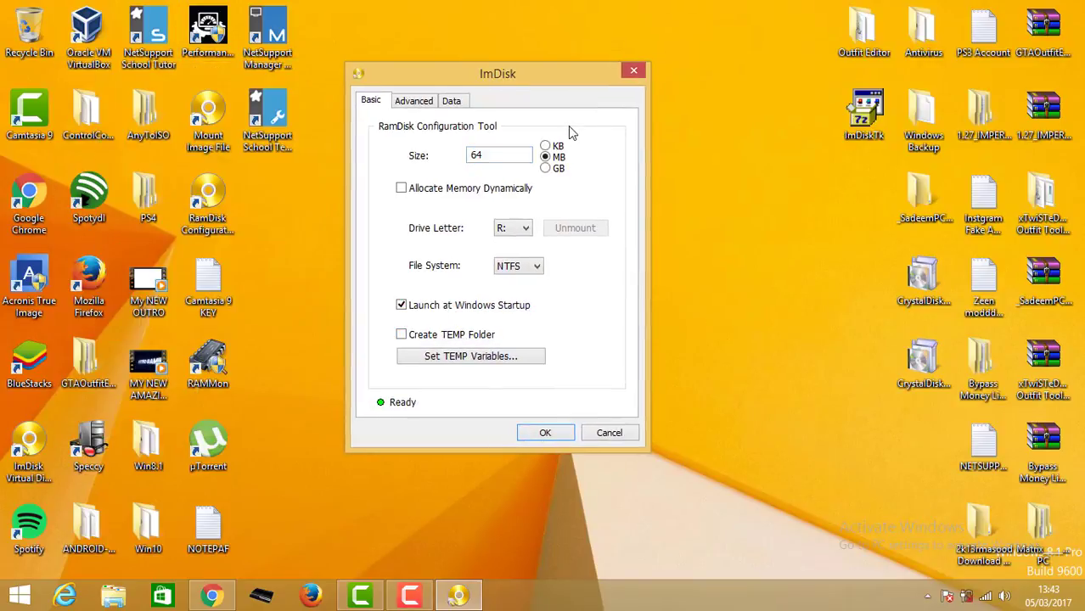
left_click(546, 169)
Review the RAM disk's advanced settings, including the cluster size choices, and its data settings.
left_click(416, 101)
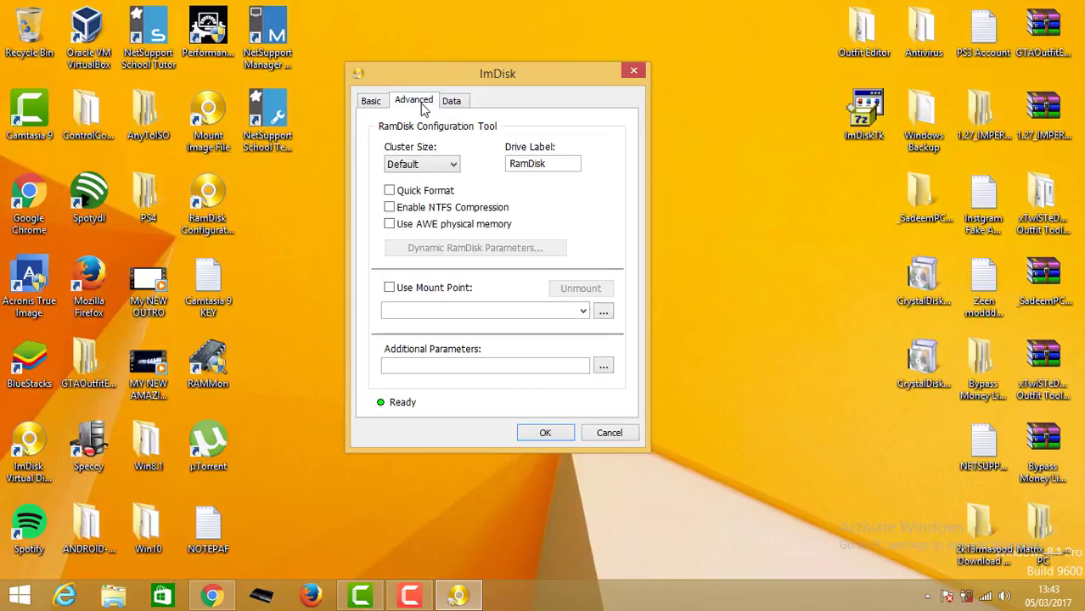
left_click(441, 164)
left_click(441, 166)
left_click(449, 103)
left_click(373, 104)
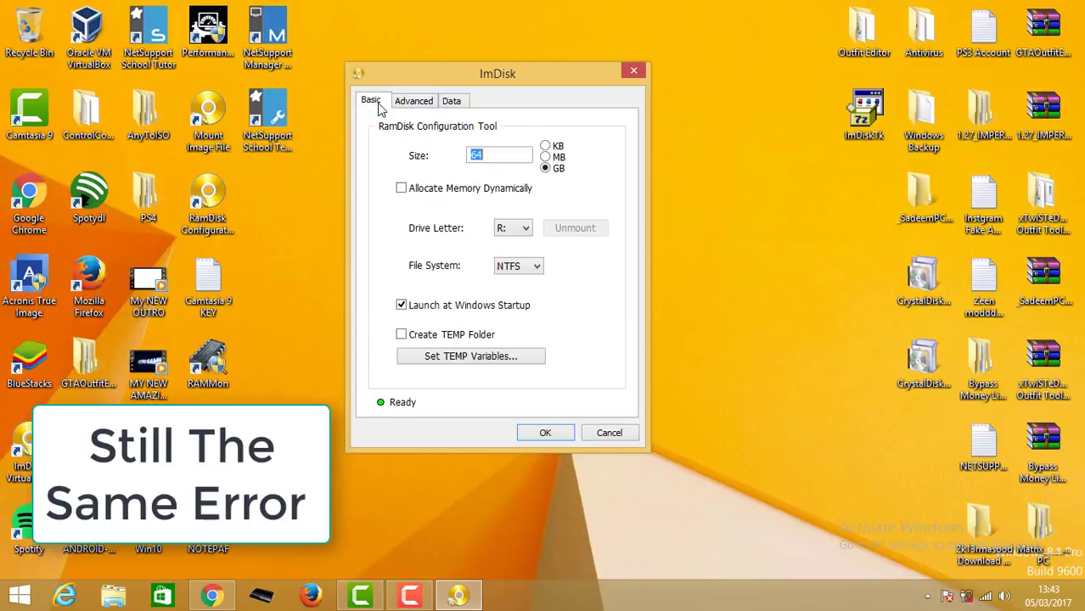
Try to mount the 64 GB RAM disk as drive R:, permanently suppressing the fast startup warning.
left_click(565, 432)
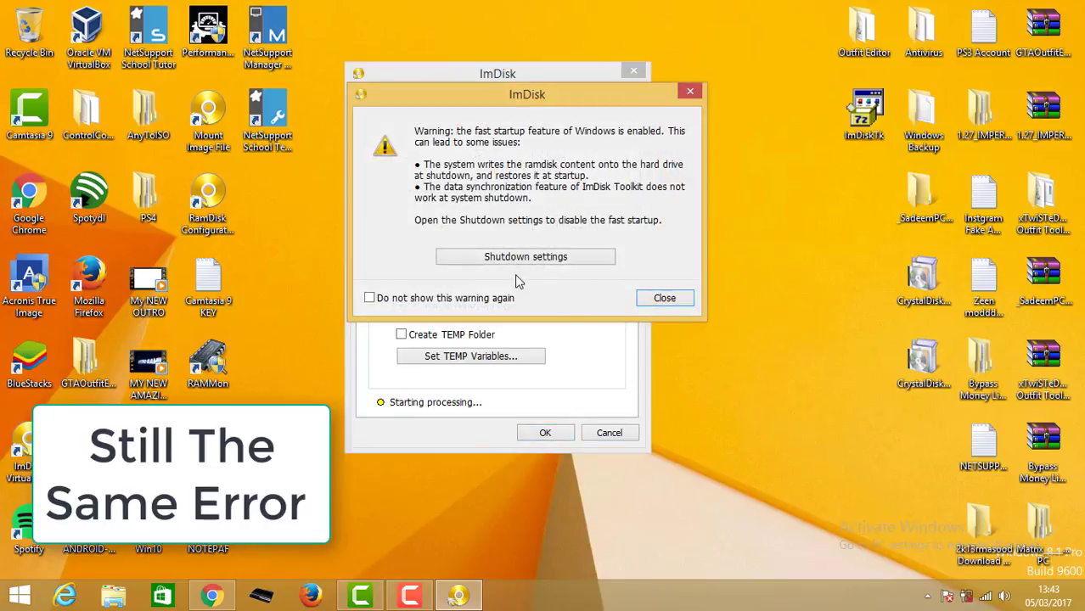
left_click(510, 298)
left_click(652, 299)
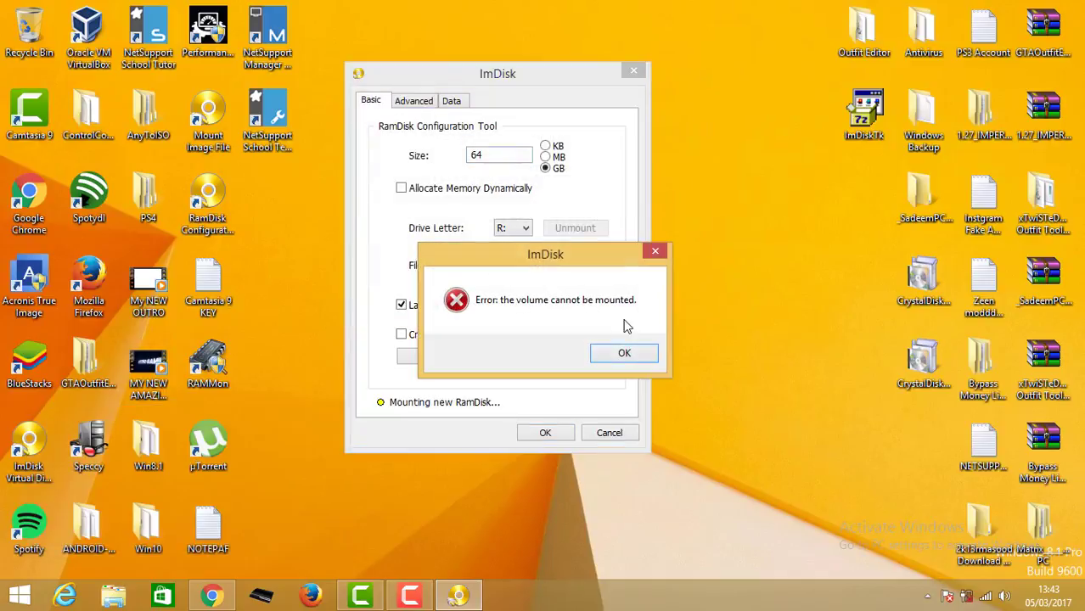
left_click(621, 352)
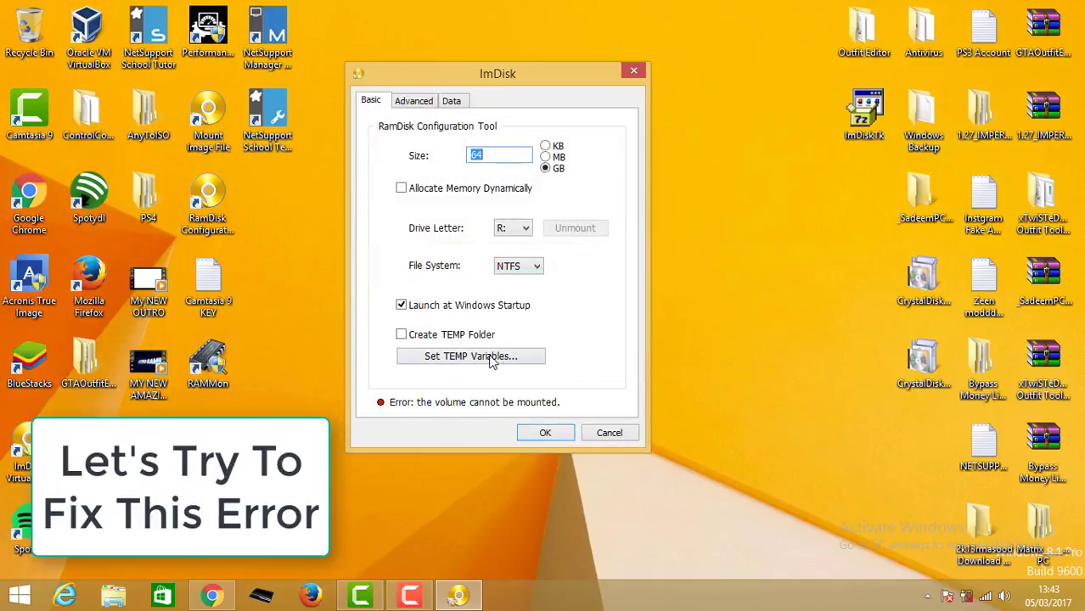
Check the TEMP environment variables, and examine the computer's existing drives and their free space in File Explorer.
left_click(495, 354)
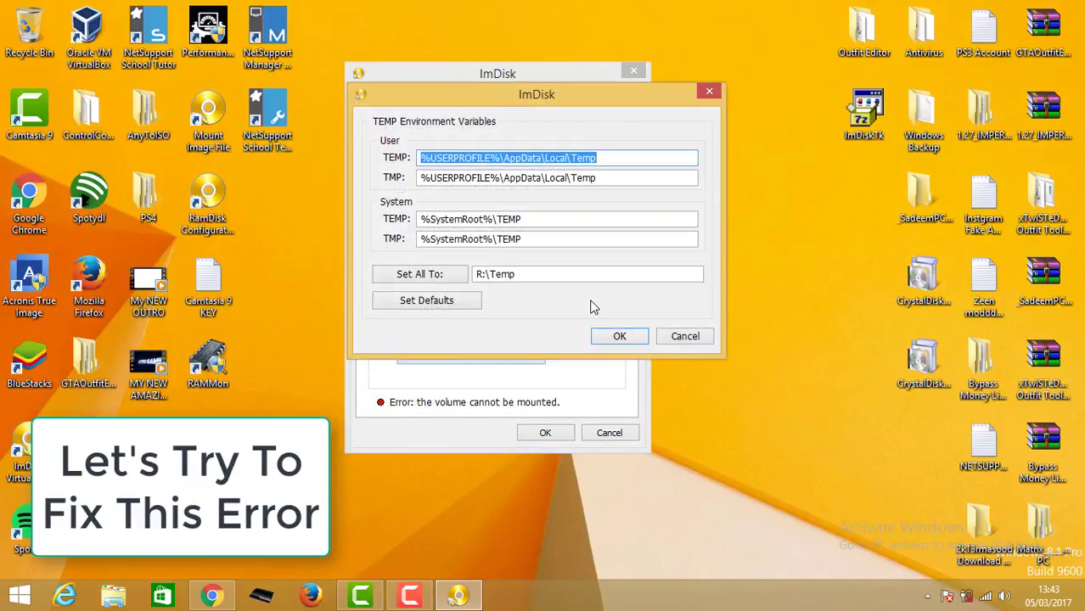
left_click(621, 337)
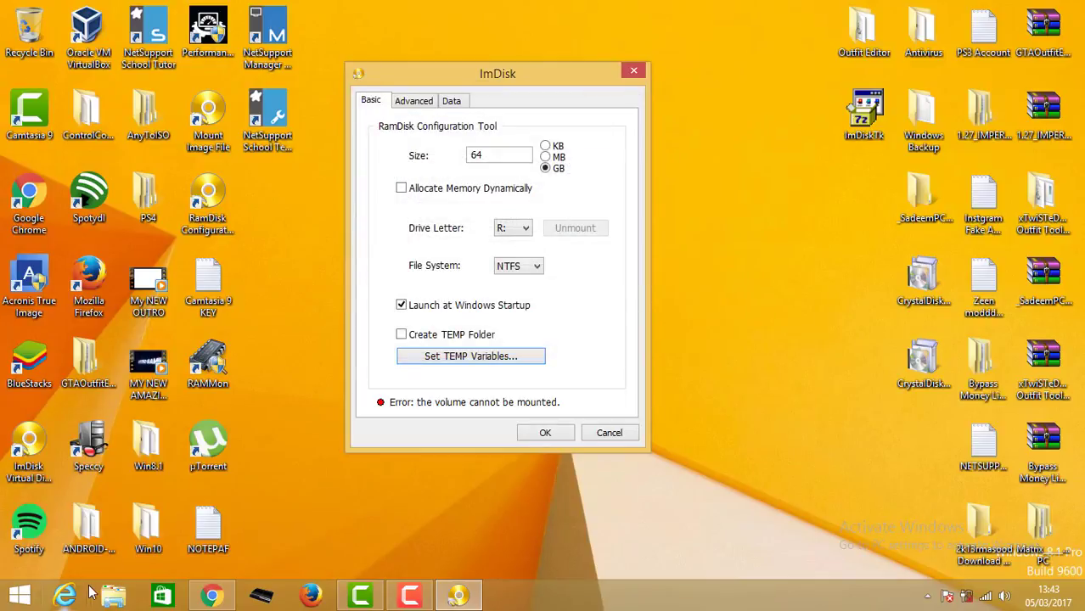
left_click(113, 595)
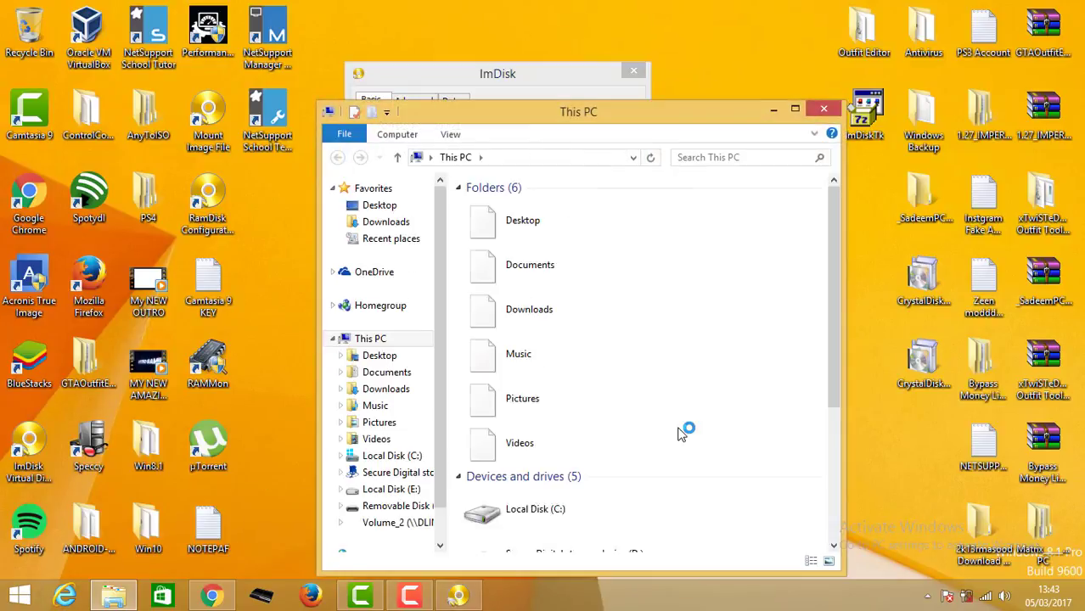
scroll(836, 515, "down", 5)
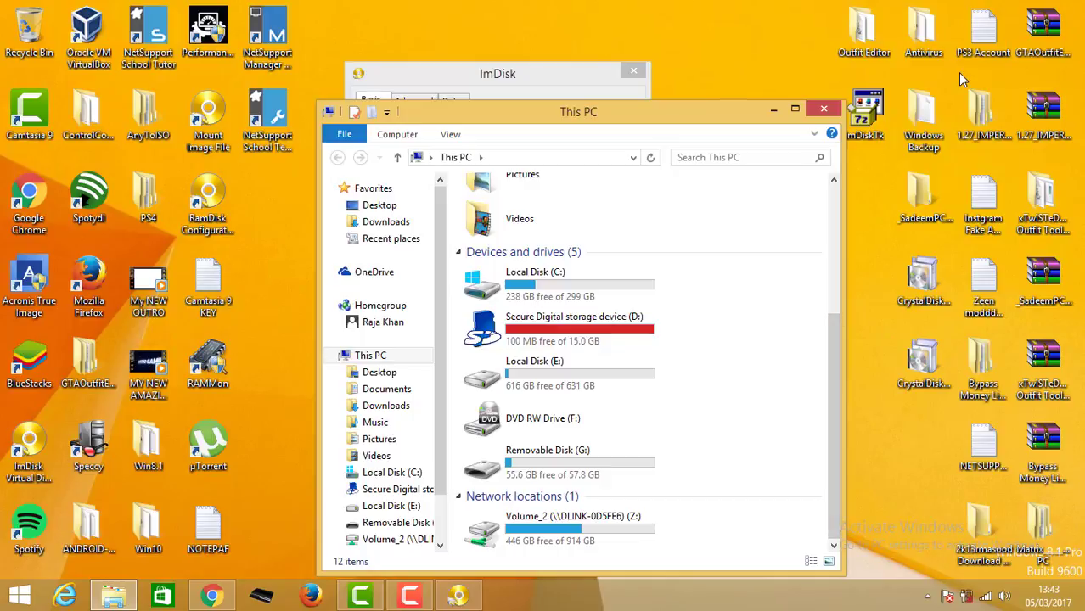
left_click(821, 110)
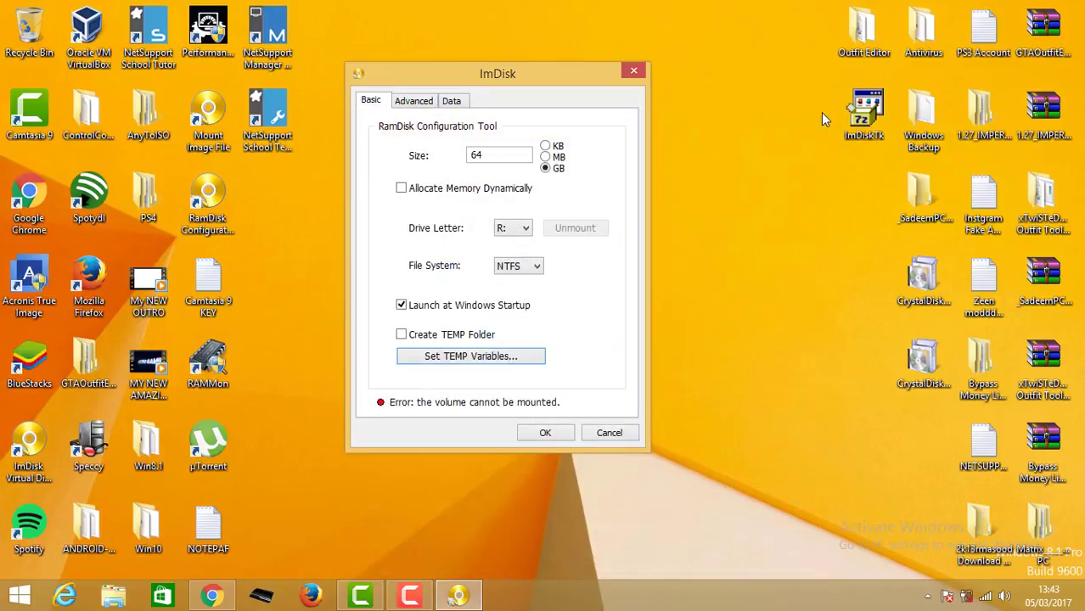
Change the RAM disk size to 64 MB and mount it as NTFS drive R:, remounting the volume once.
left_click(527, 153)
left_click(545, 433)
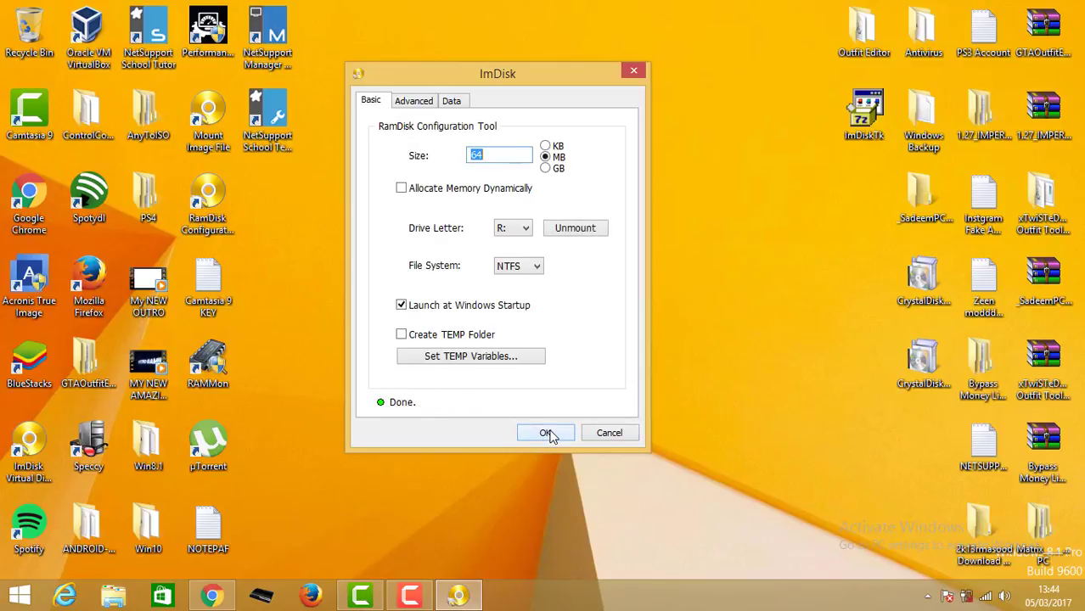
left_click(546, 434)
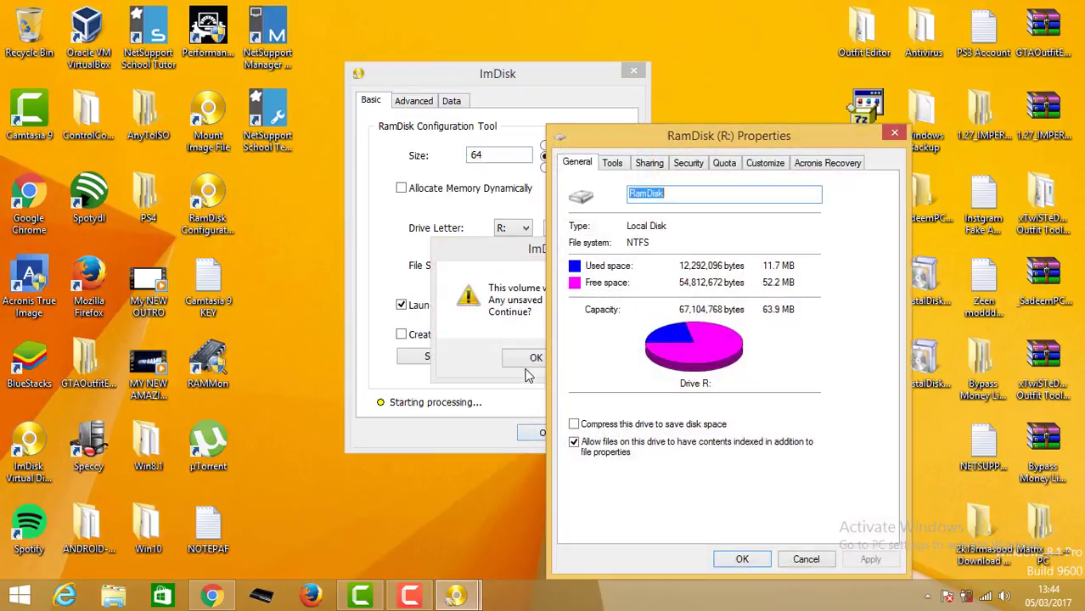
left_click(523, 364)
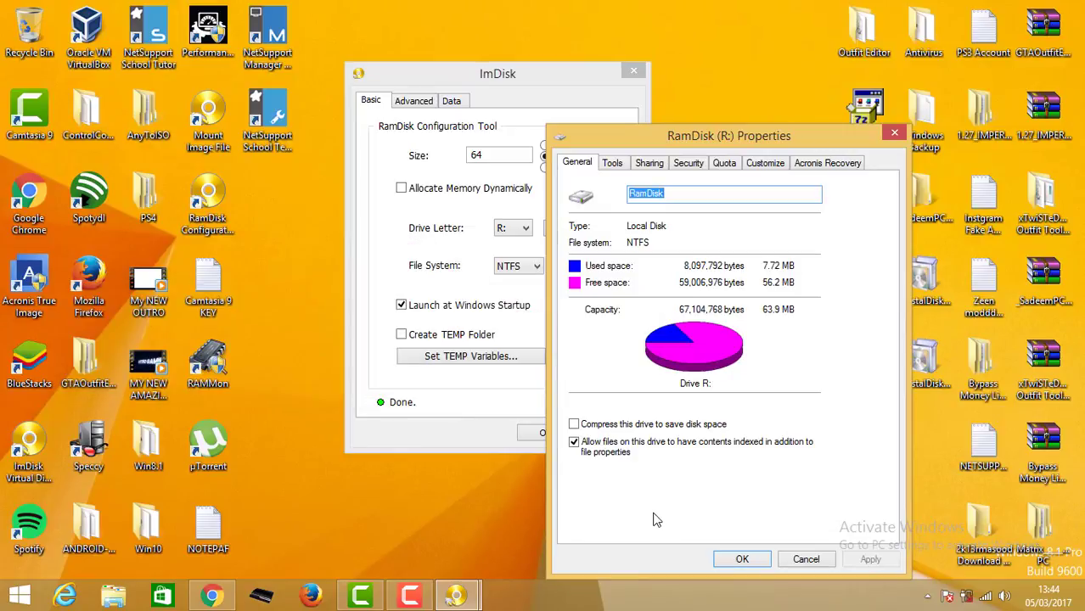
Inspect the used space, free space and capacity of the RamDisk (R:) volume and close its properties.
mouse_move(457, 594)
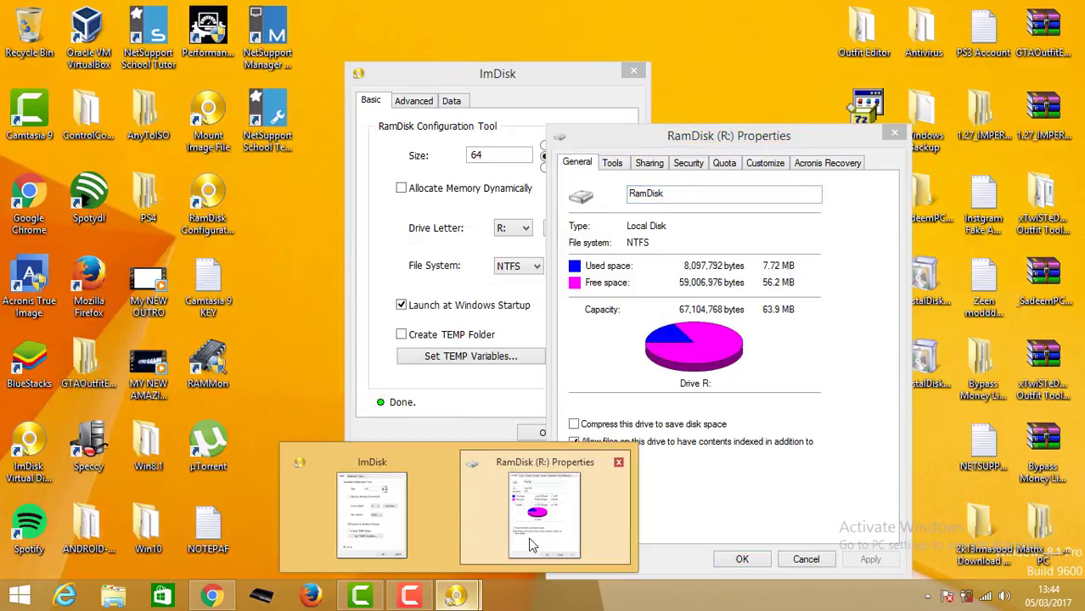
left_click(374, 518)
left_click(857, 319)
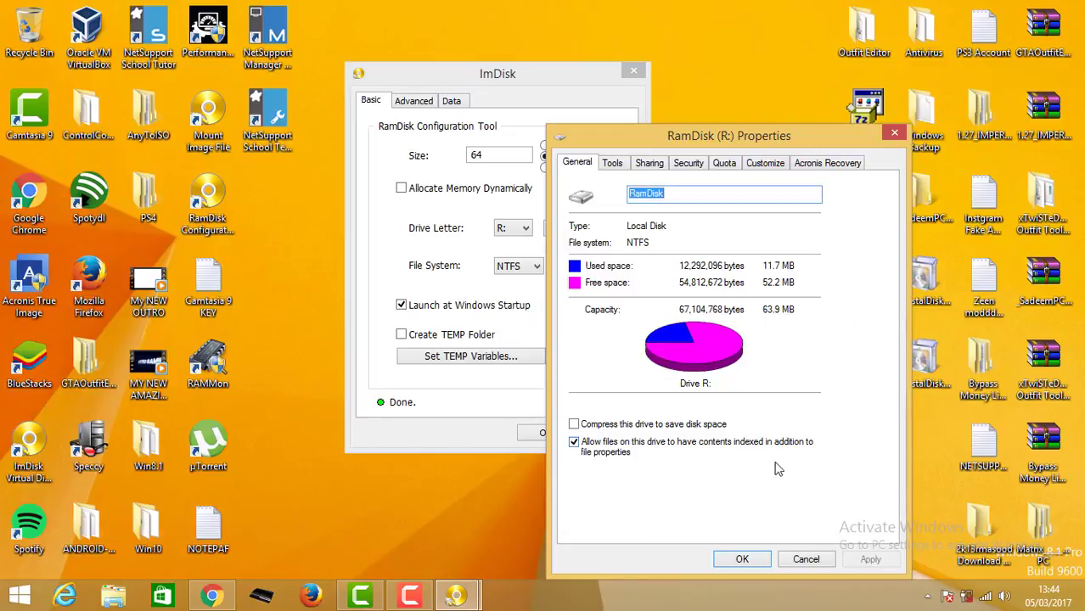
left_click(744, 560)
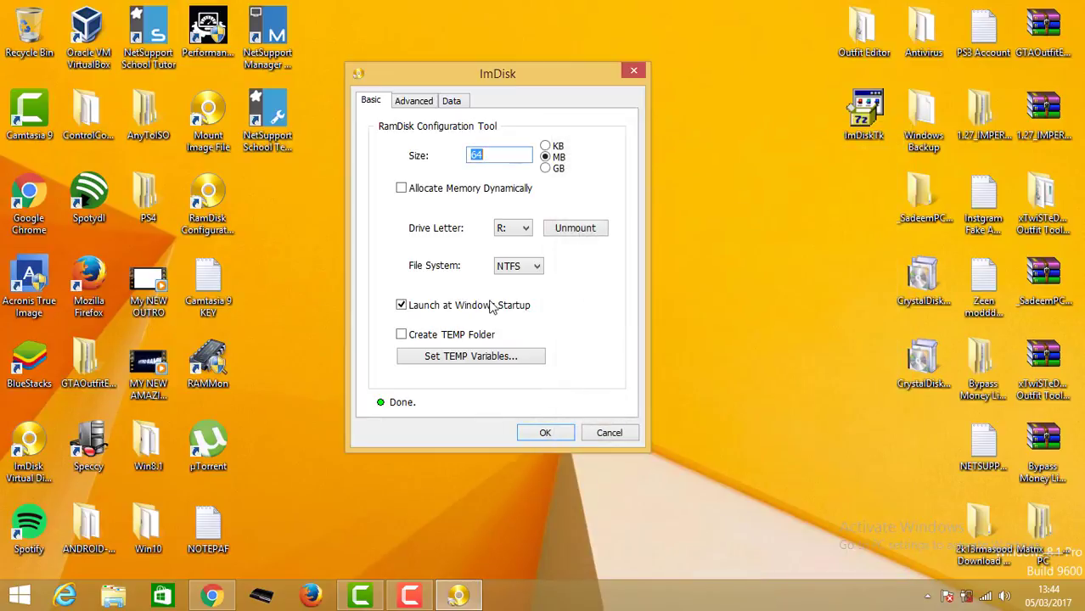
Try to remount drive R: as a 64 GB RAM disk, and close the RamDisk Configuration tool.
left_click(545, 170)
left_click(545, 435)
left_click(546, 366)
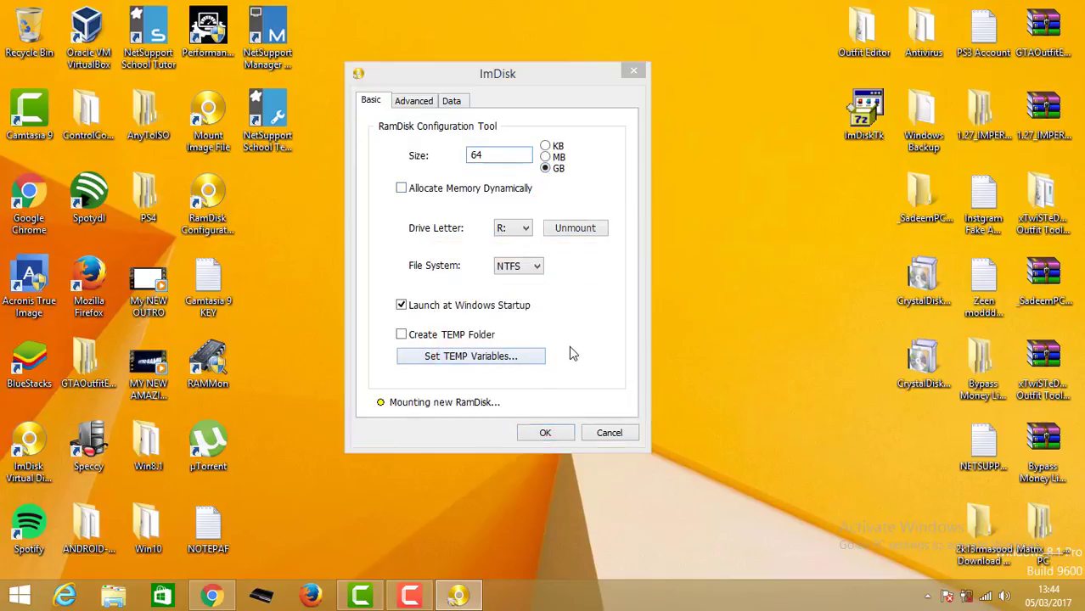
left_click(618, 355)
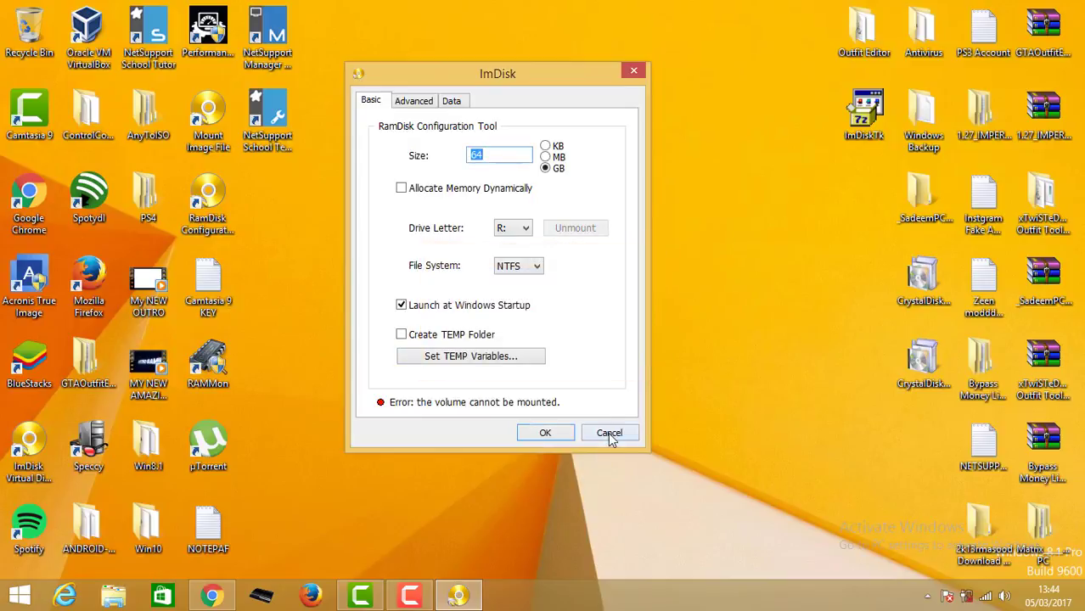
left_click(610, 434)
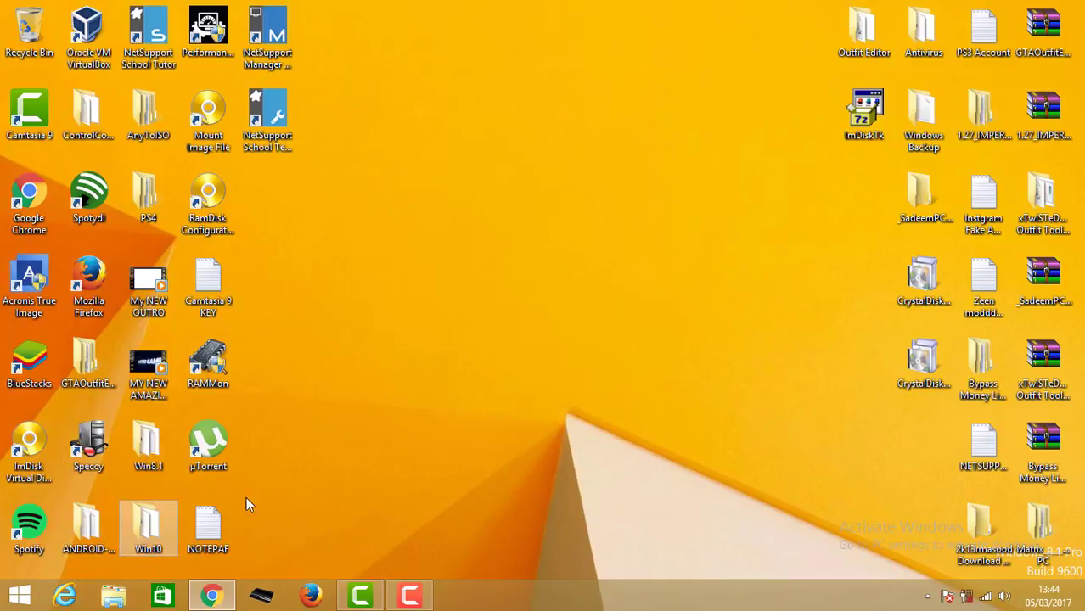
Reopen the RamDisk Configuration tool and set the advanced options to a 64 KB cluster size with Quick Format enabled.
double_click(227, 196)
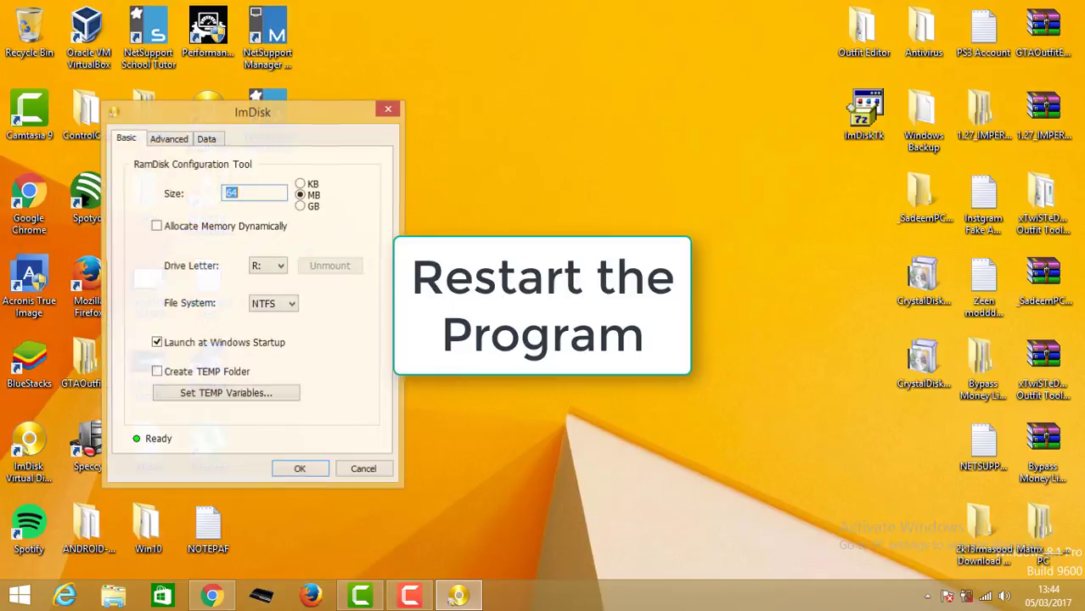
left_click(179, 146)
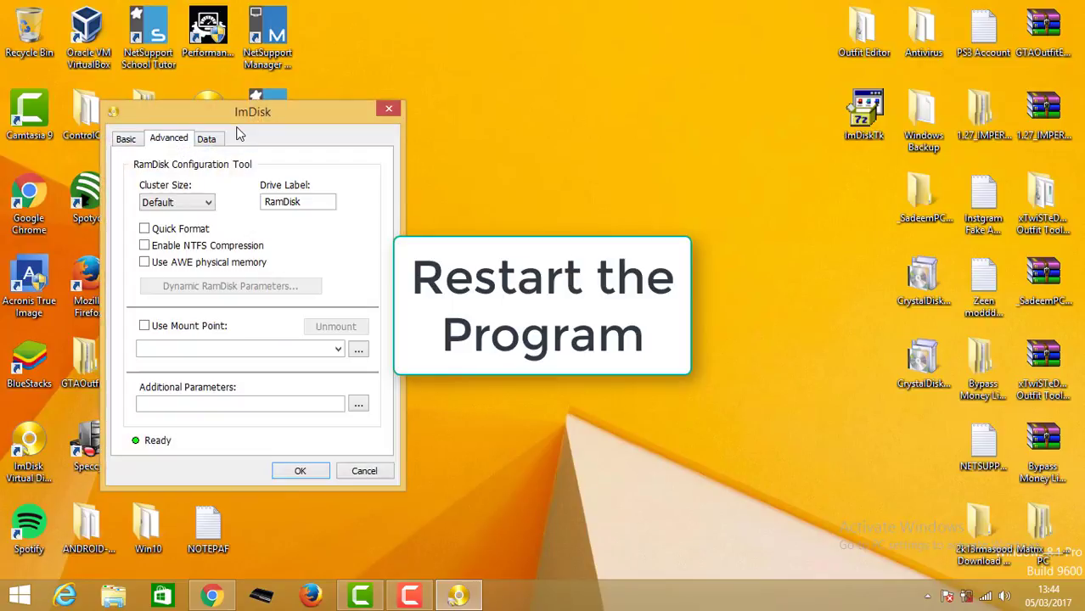
left_click_drag(323, 112, 576, 155)
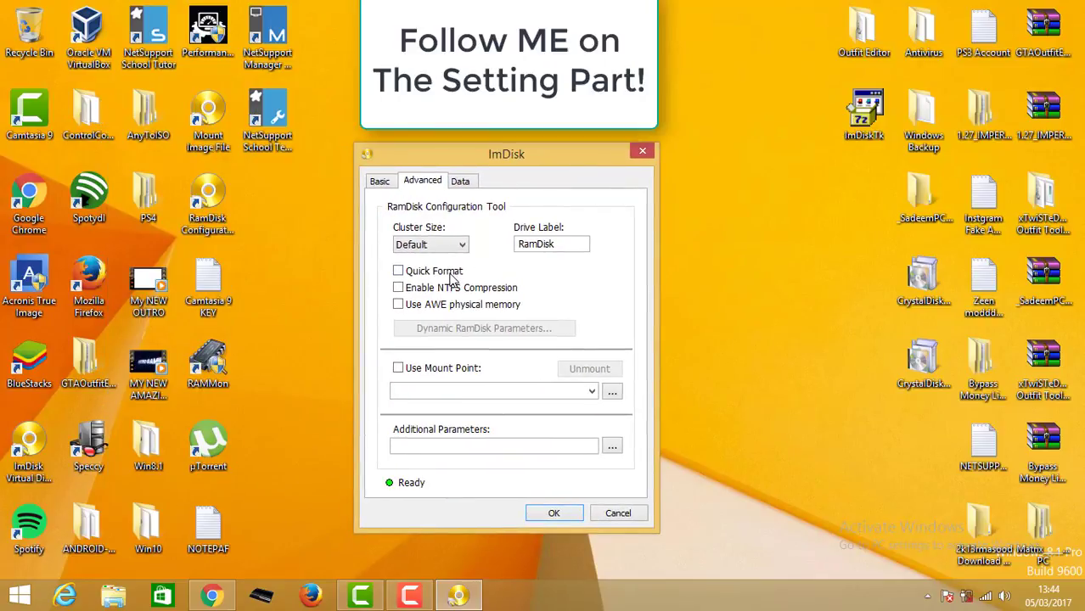
left_click(440, 244)
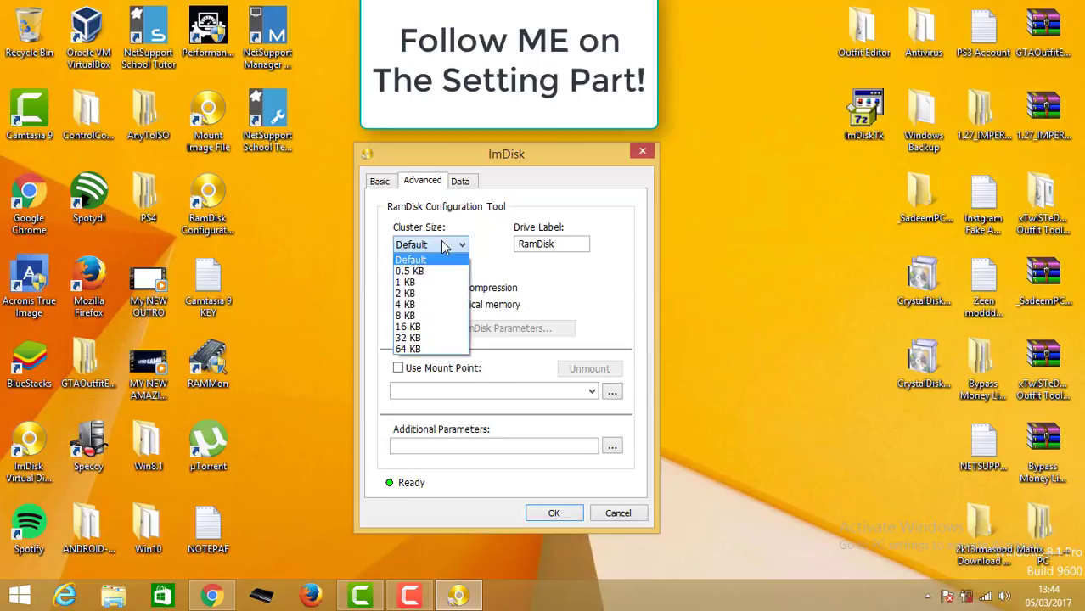
left_click(427, 350)
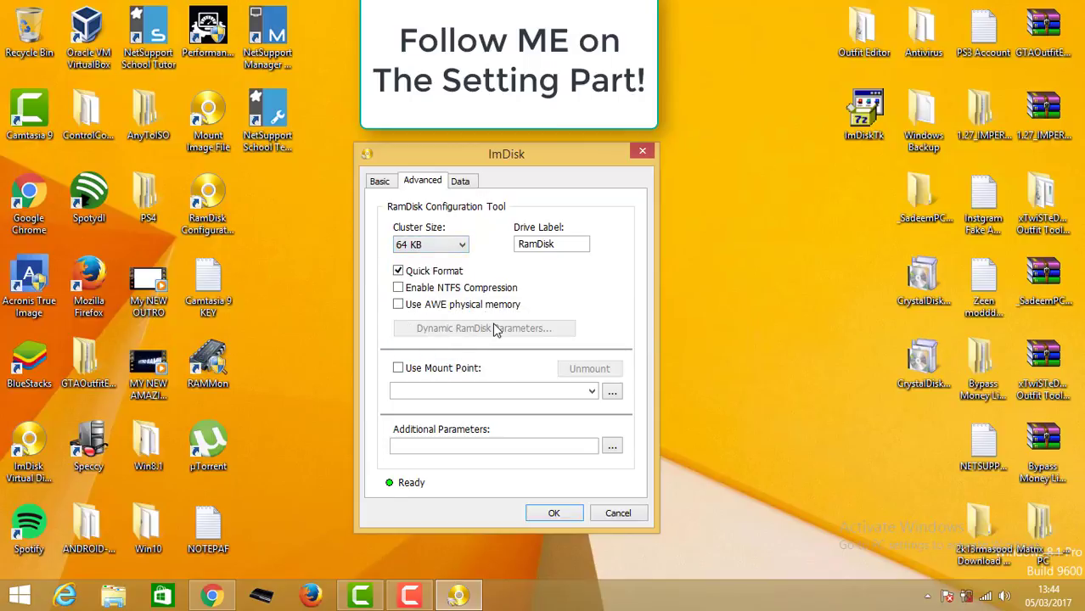
Set the RAM disk size to 128 GB with dynamic memory allocation and mount it as NTFS drive R:.
left_click(460, 181)
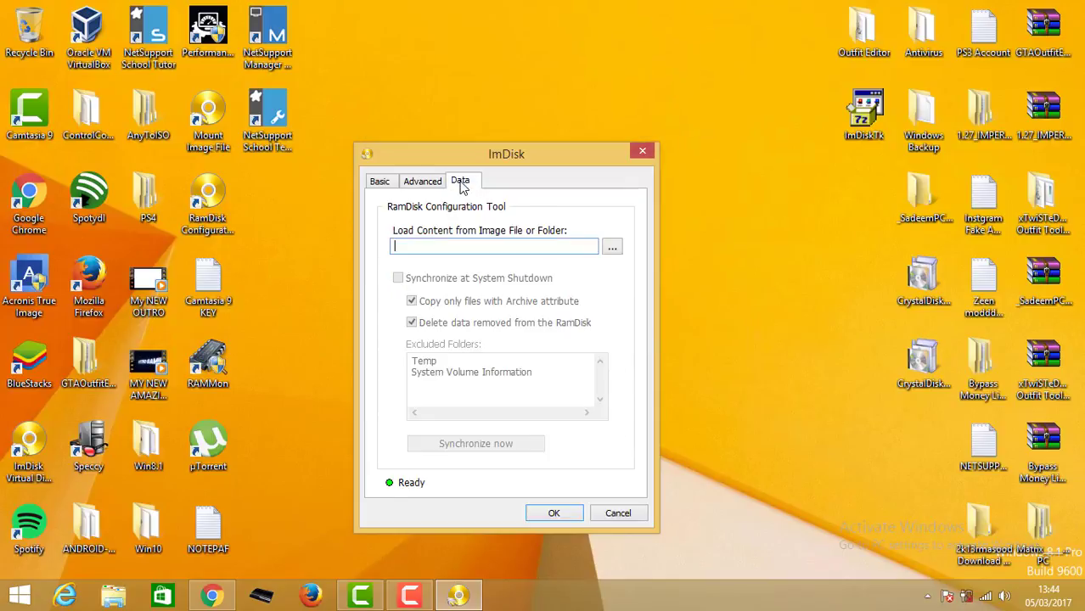
left_click(381, 183)
type("128")
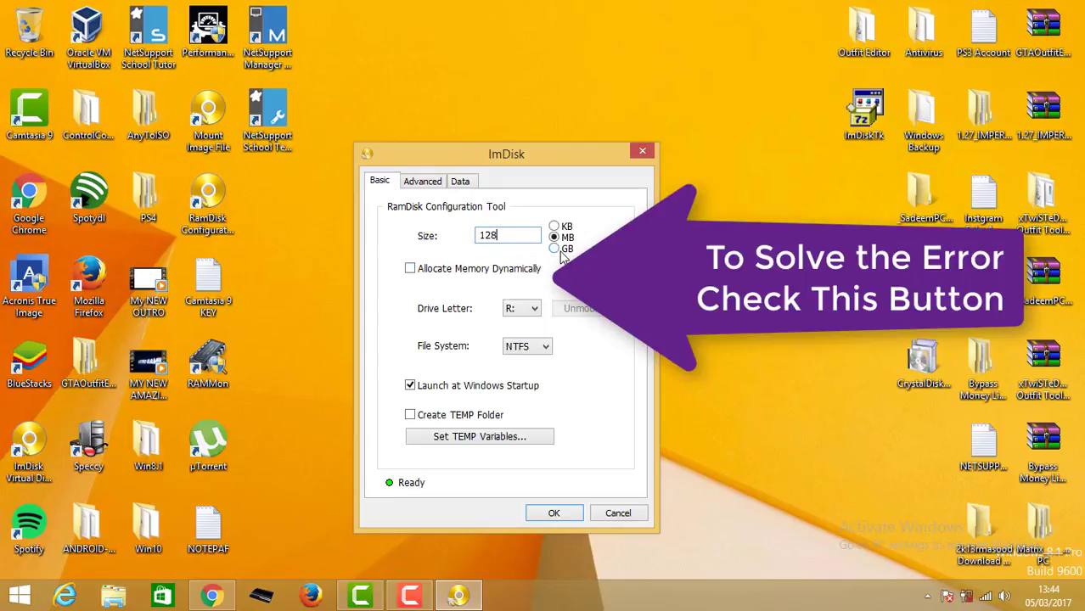
key("Tab")
key("Down")
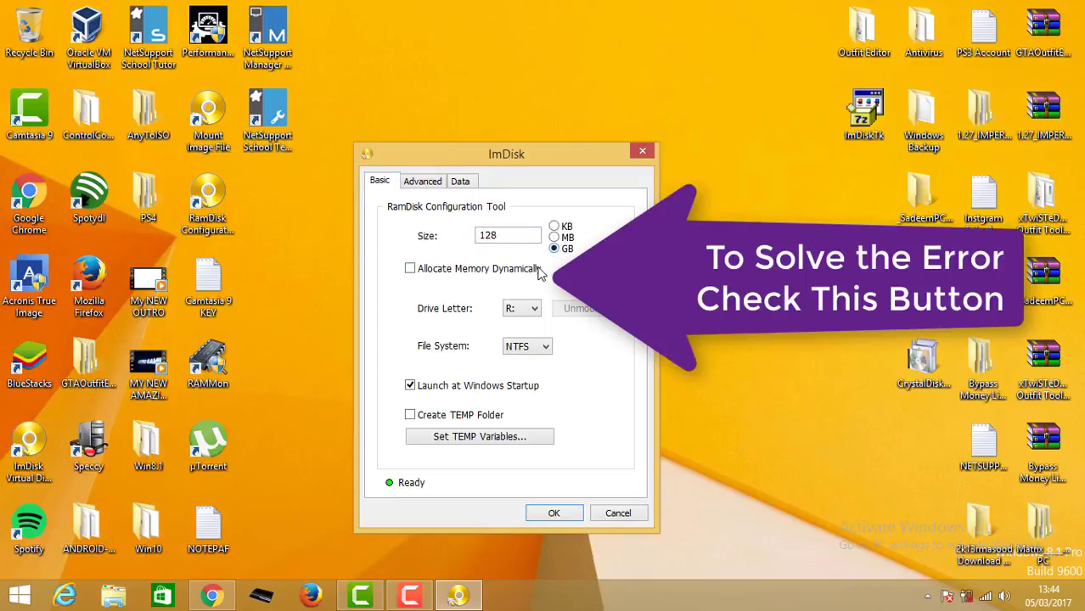
left_click(554, 513)
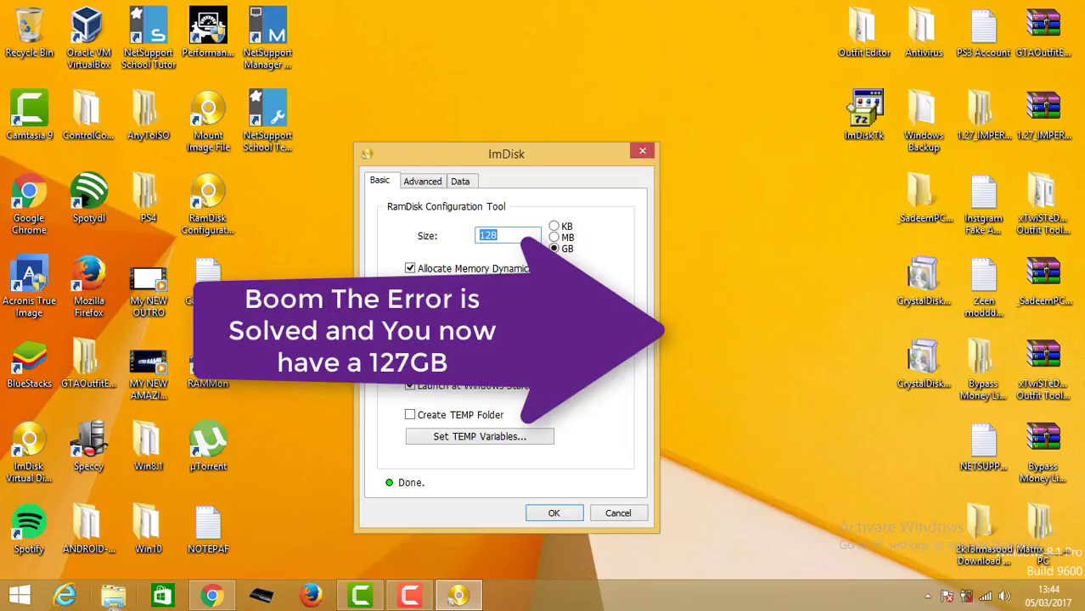
Examine the RamDisk (R:) drive in File Explorer, check its used space, free space and capacity, and close its properties.
key("super+e")
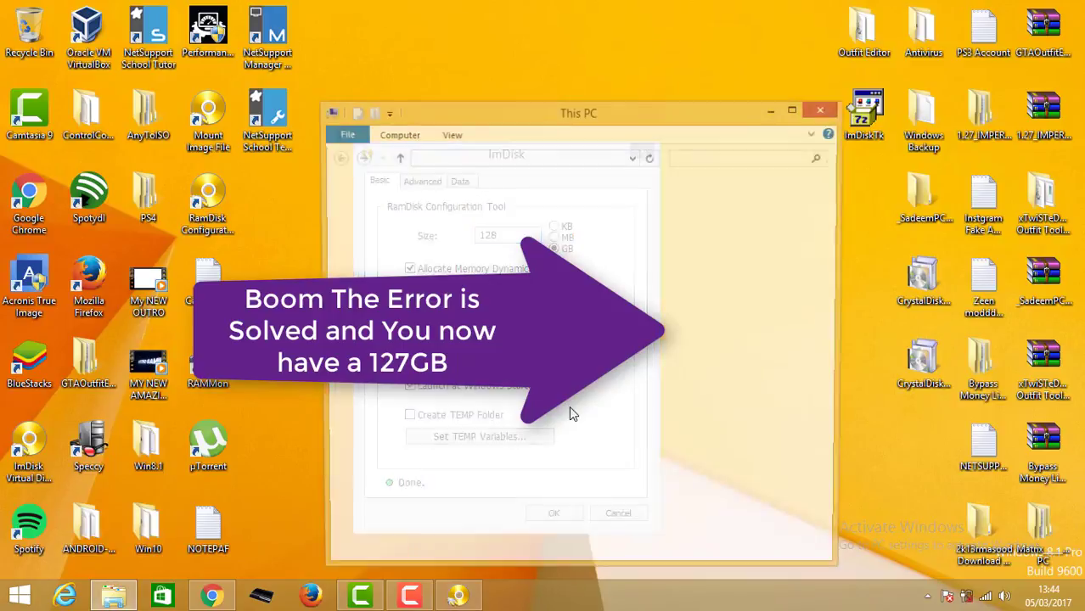
left_click(831, 492)
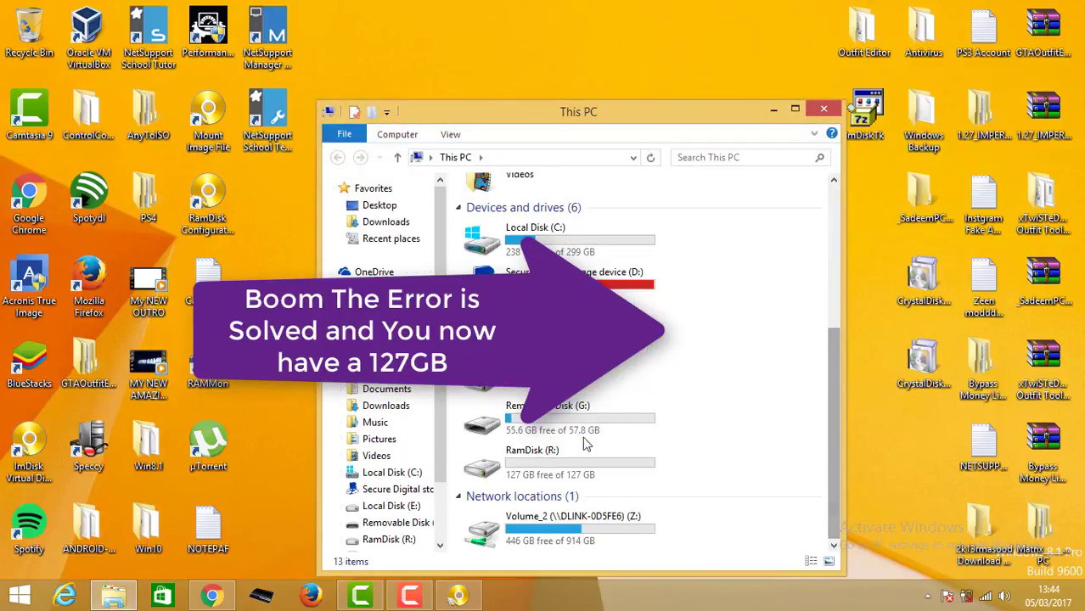
left_click(579, 434)
left_click(524, 468)
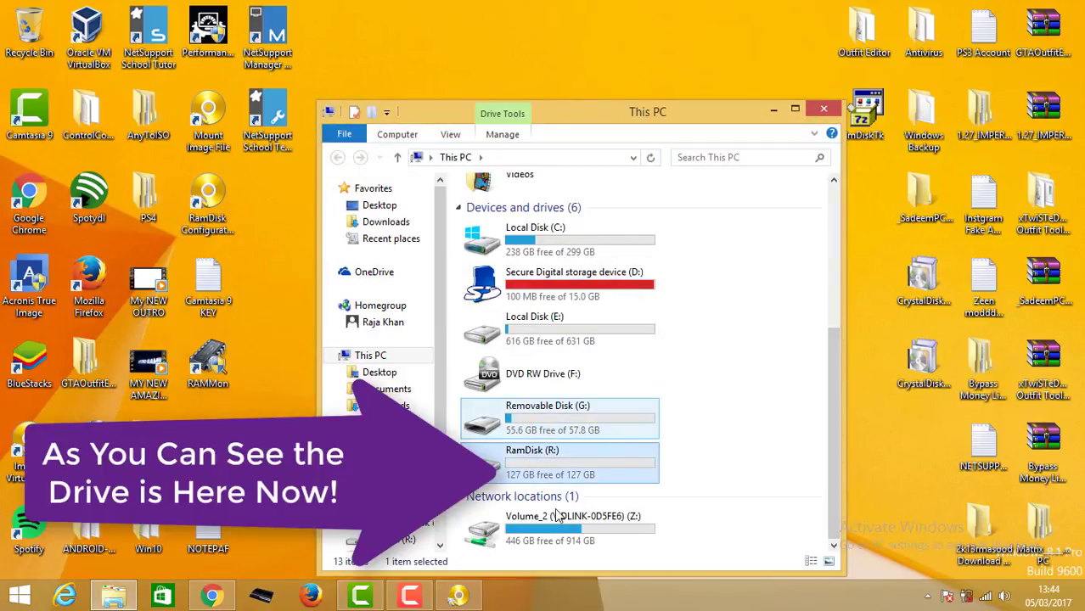
left_click(458, 157)
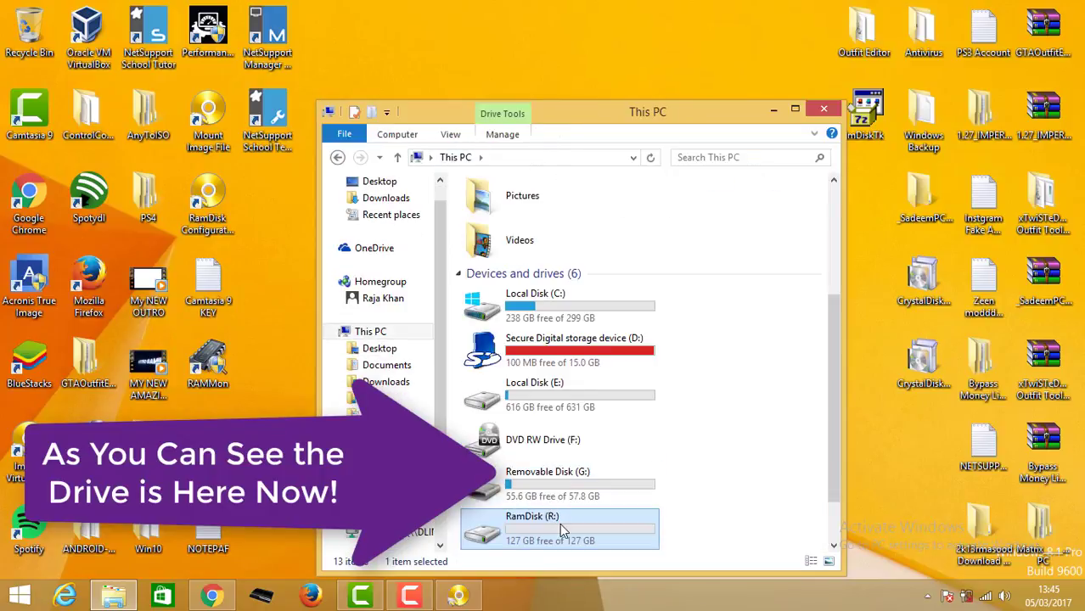
right_click(558, 521)
left_click(582, 516)
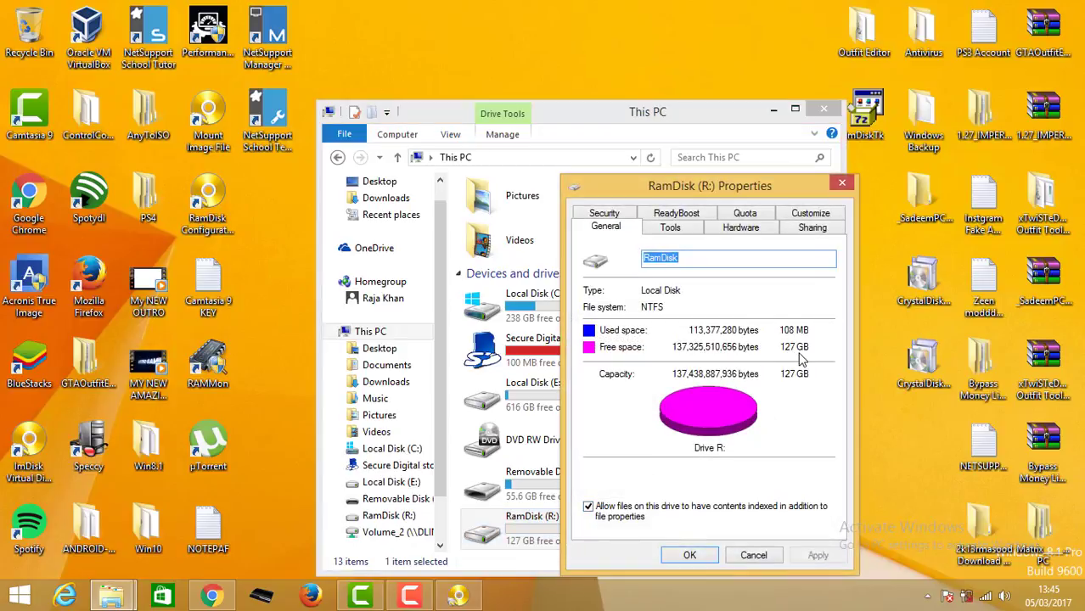
left_click(841, 183)
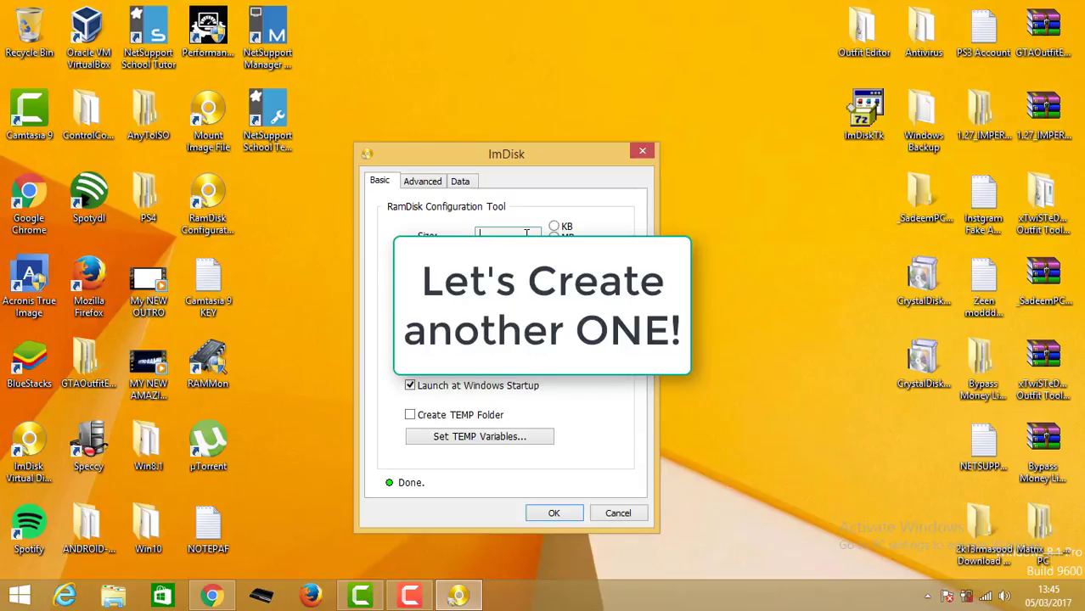
Remount drive R: as a 600 GB dynamically allocated NTFS RAM disk and close its properties.
key("Return")
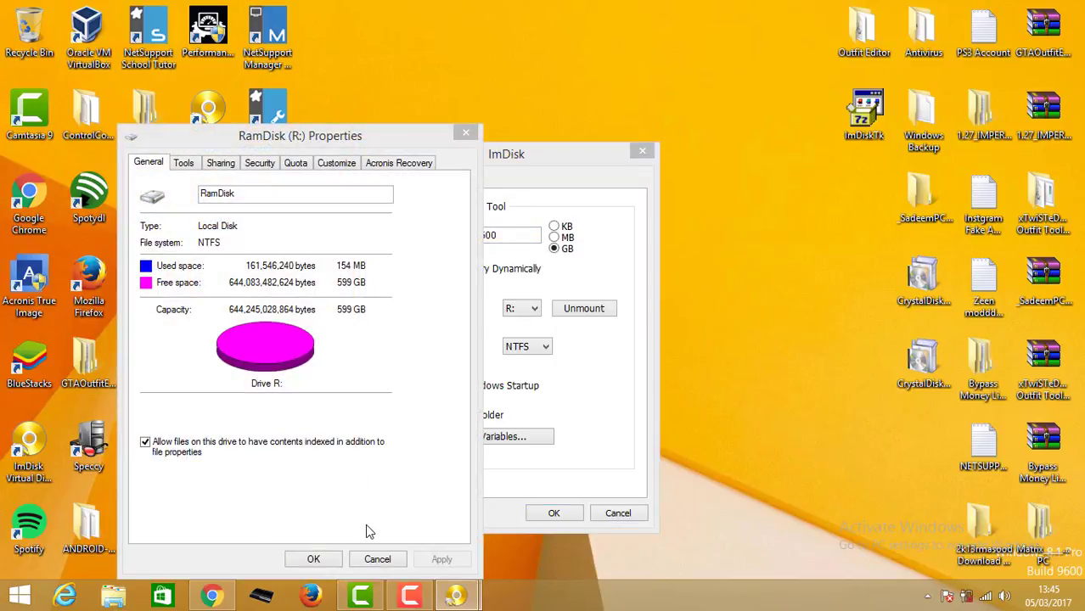
left_click(310, 560)
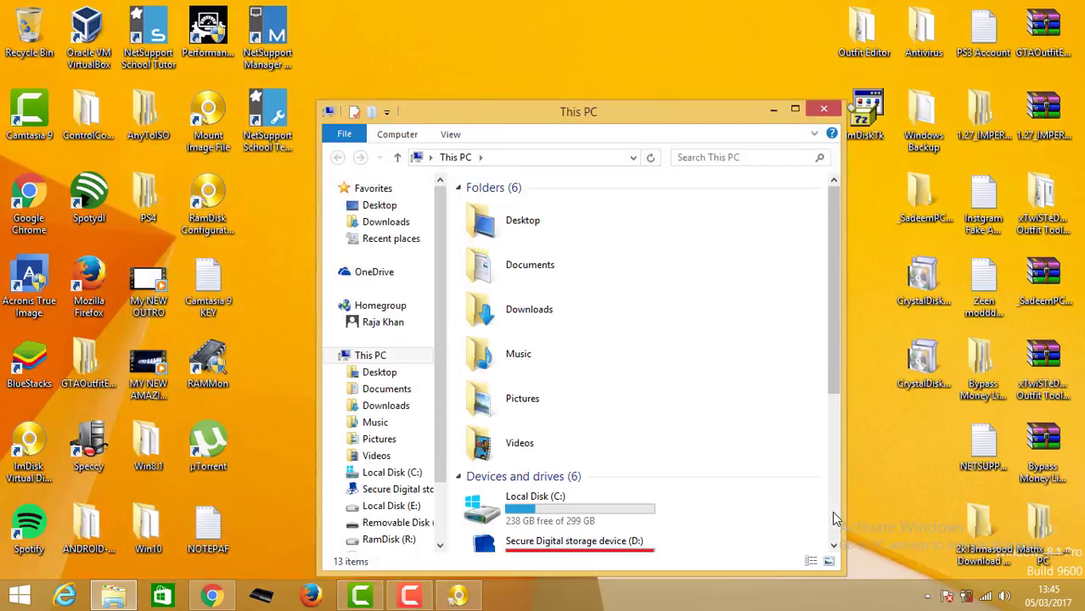
Inspect the capacity and contents of the remounted RamDisk (R:) drive, and close File Explorer and the configuration tool.
scroll(835, 520, "down", 3)
left_click(623, 457)
right_click(624, 458)
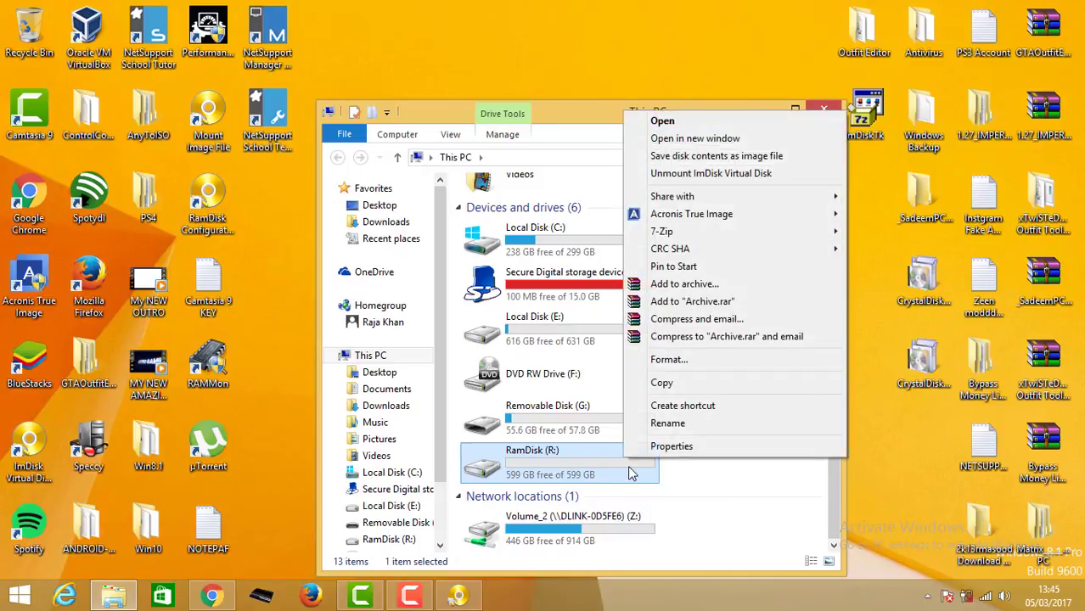
left_click(666, 446)
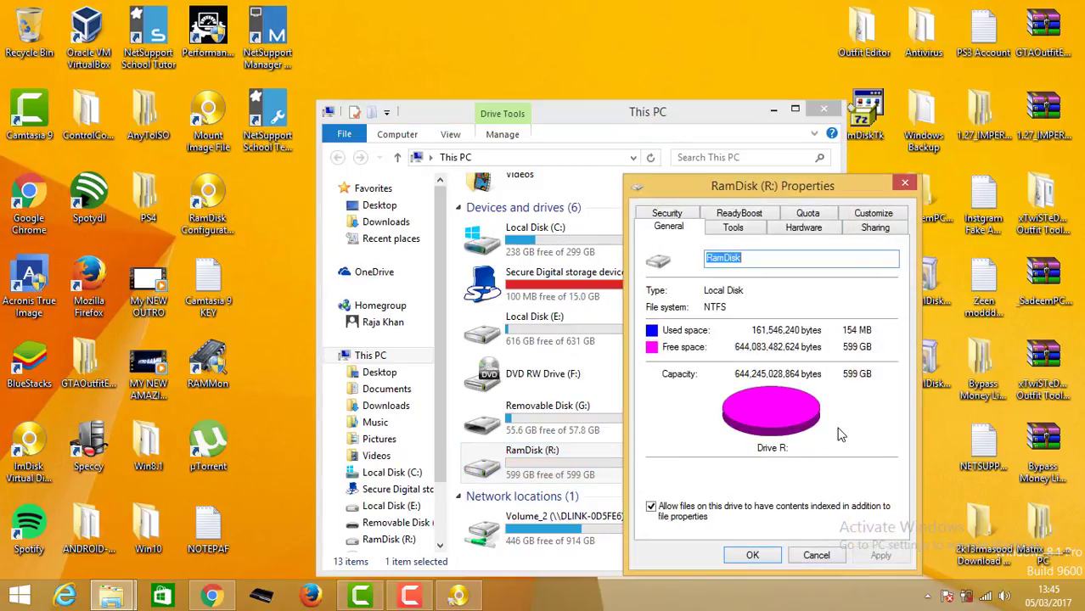
left_click(752, 555)
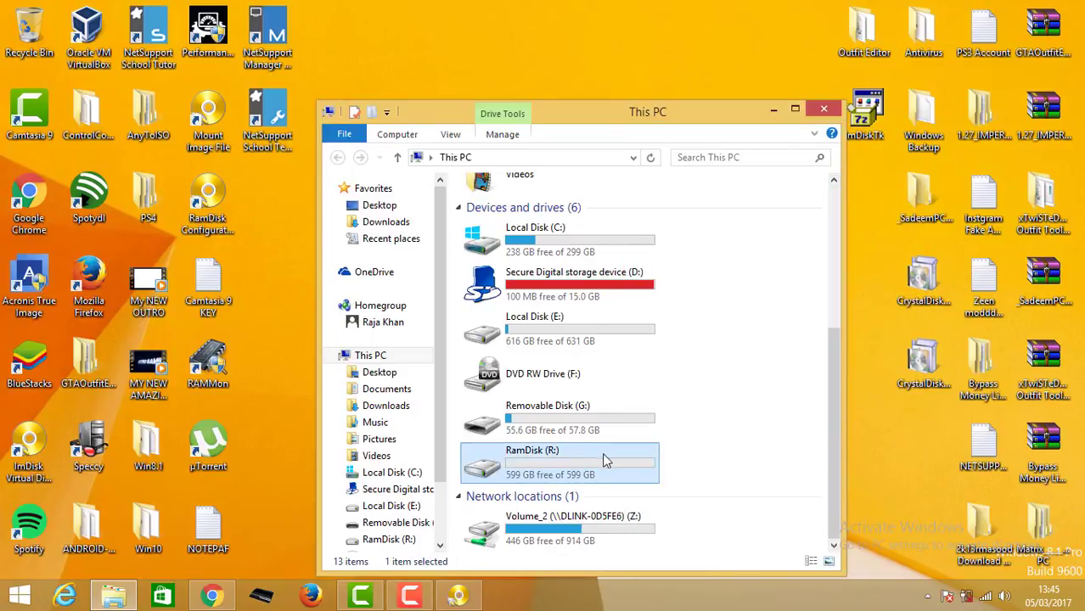
double_click(603, 456)
left_click(455, 157)
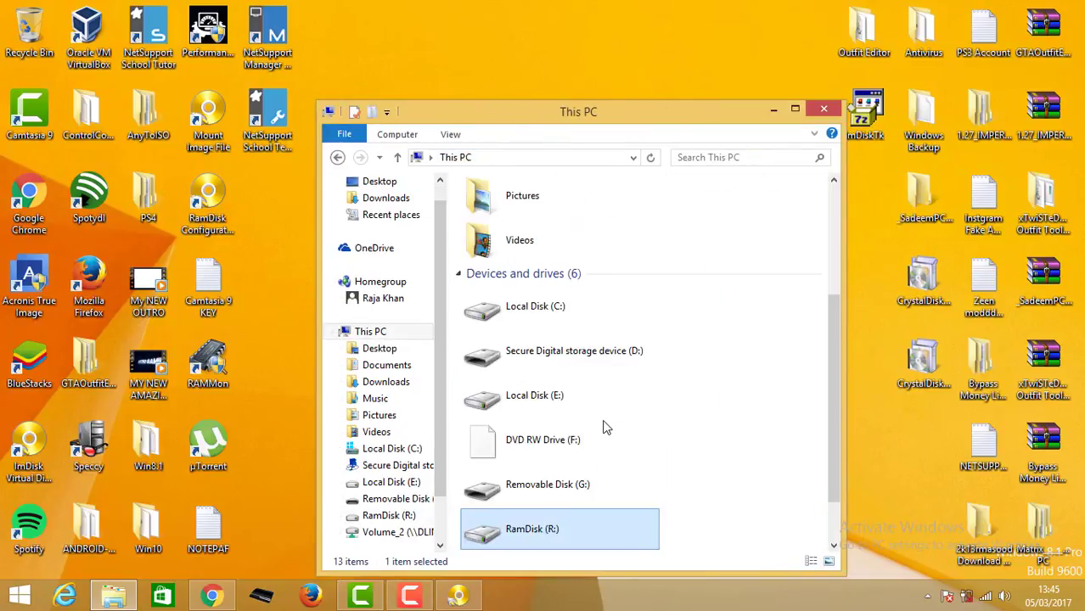
left_click(824, 109)
left_click(641, 152)
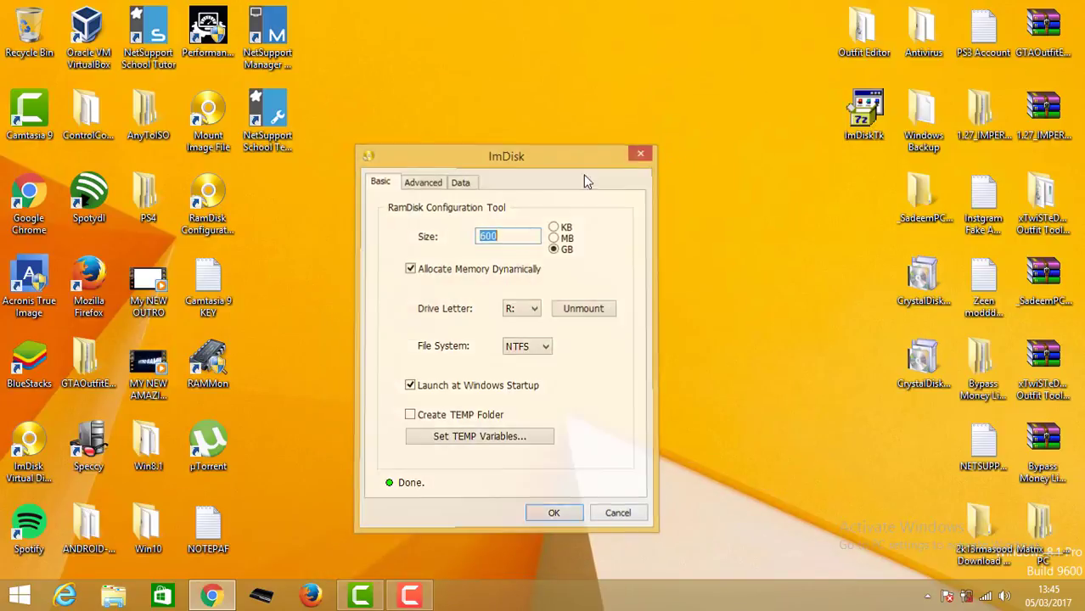
right_click(19, 596)
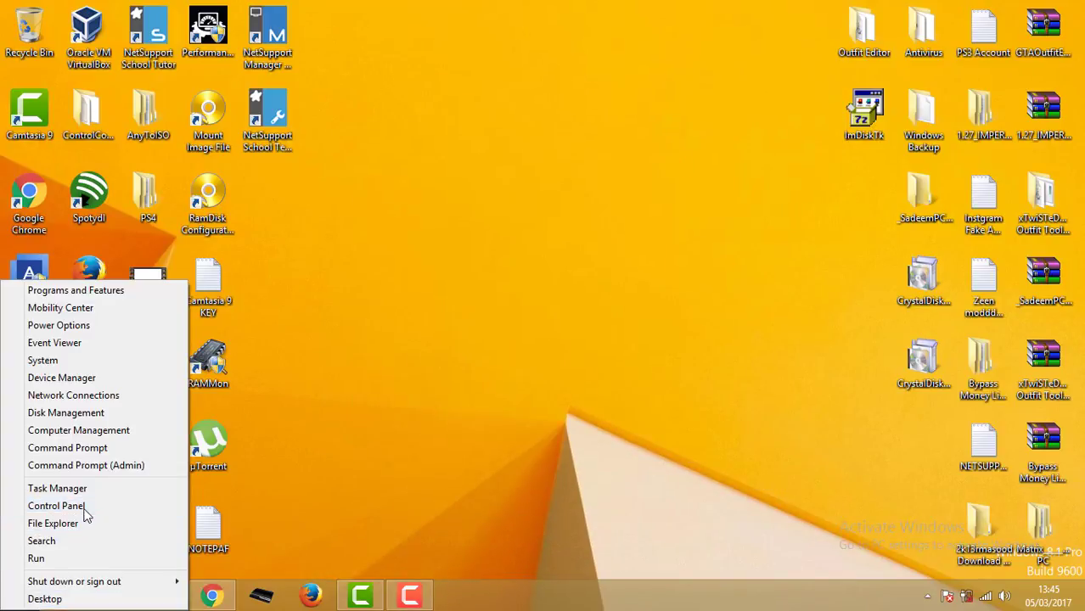
left_click(487, 383)
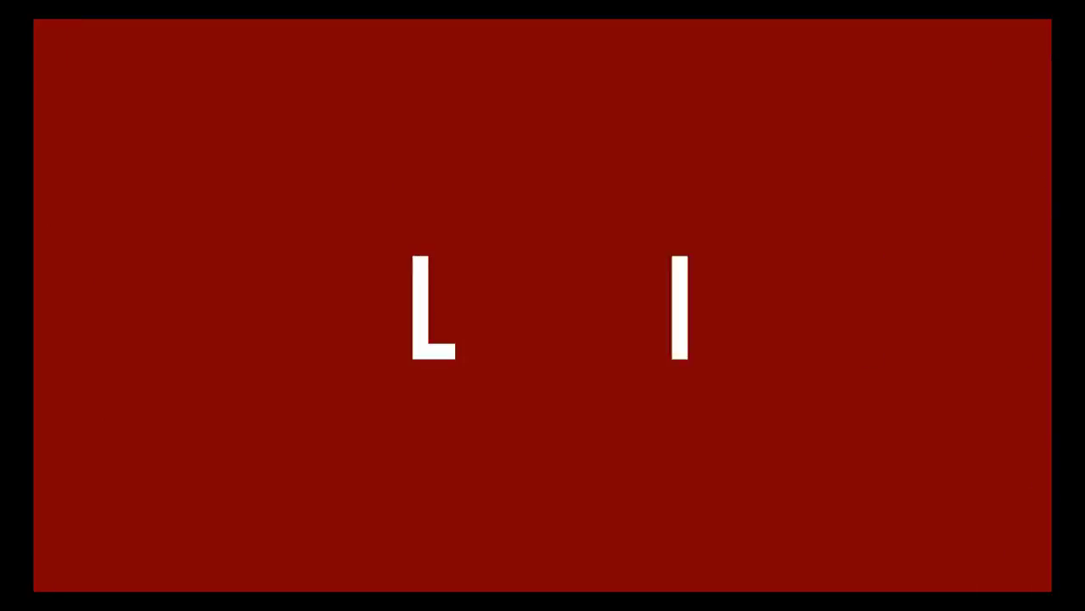